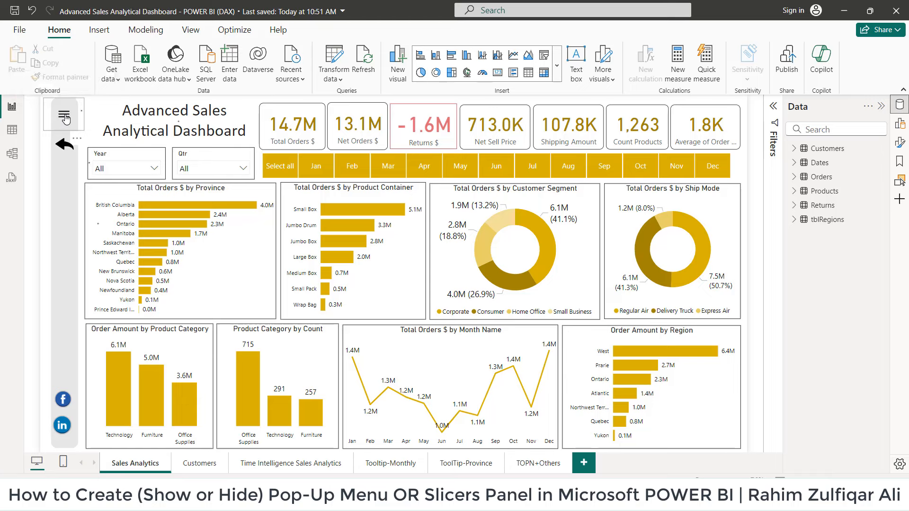
# Show and hide the finished report's pop-up slicer panel using its menu, close and back icons.
pyautogui.keyDown('ctrl'); pyautogui.click(65, 117); pyautogui.keyUp('ctrl')
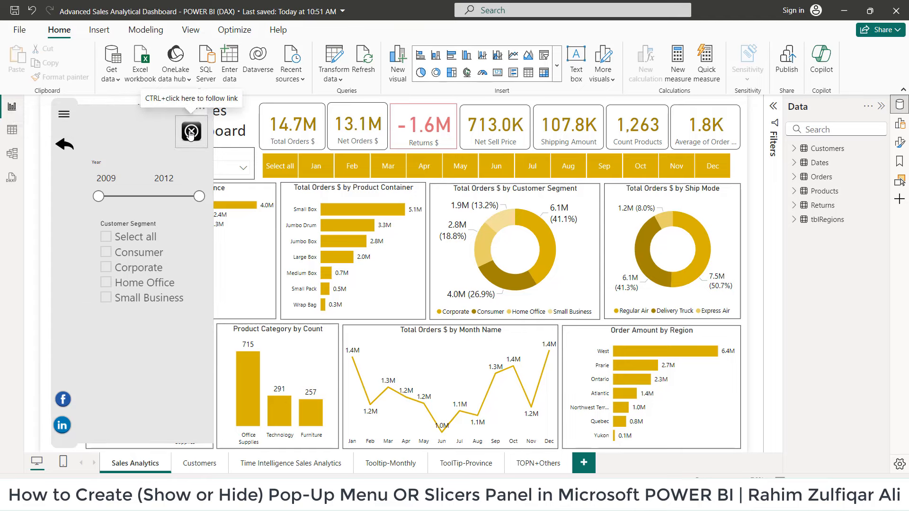
pyautogui.keyDown('ctrl'); pyautogui.click(190, 134); pyautogui.keyUp('ctrl')
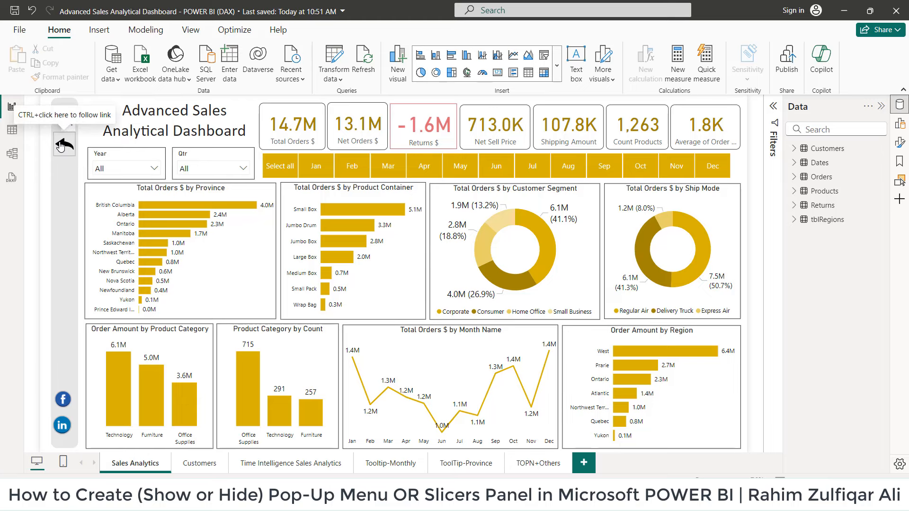
pyautogui.keyDown('ctrl'); pyautogui.click(60, 146); pyautogui.keyUp('ctrl')
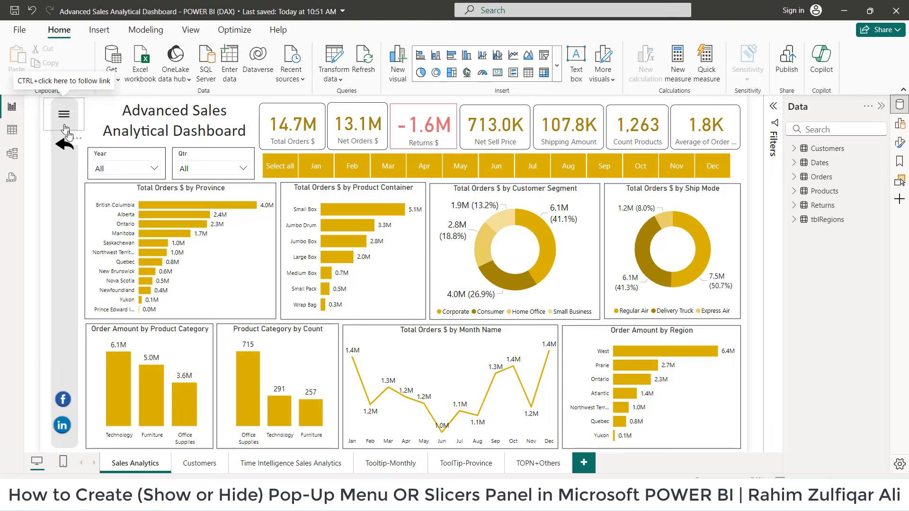
pyautogui.keyDown('ctrl'); pyautogui.click(65, 124); pyautogui.keyUp('ctrl')
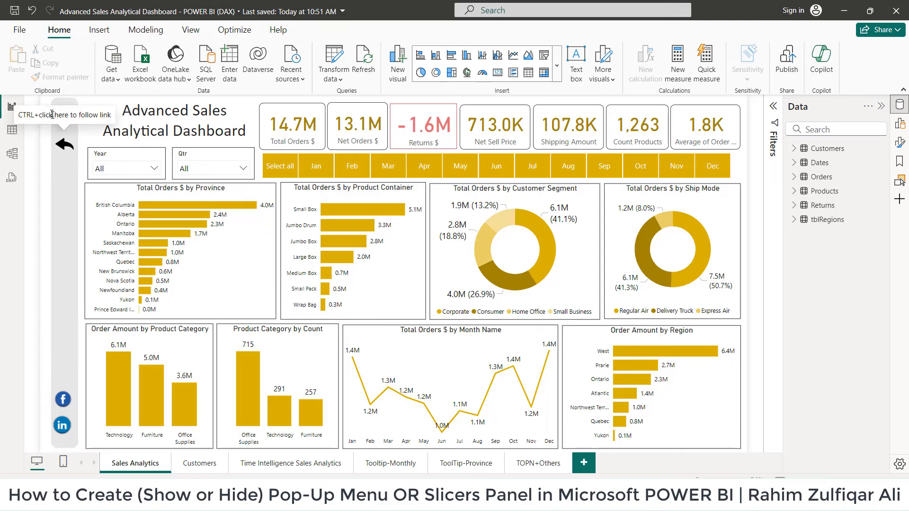
pyautogui.keyDown('ctrl'); pyautogui.click(60, 124); pyautogui.keyUp('ctrl')
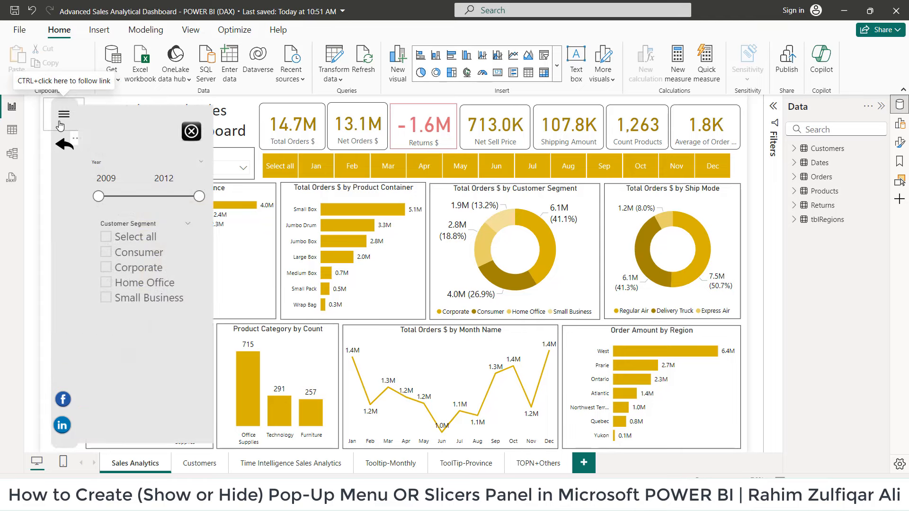
pyautogui.keyDown('ctrl'); pyautogui.click(63, 115); pyautogui.keyUp('ctrl')
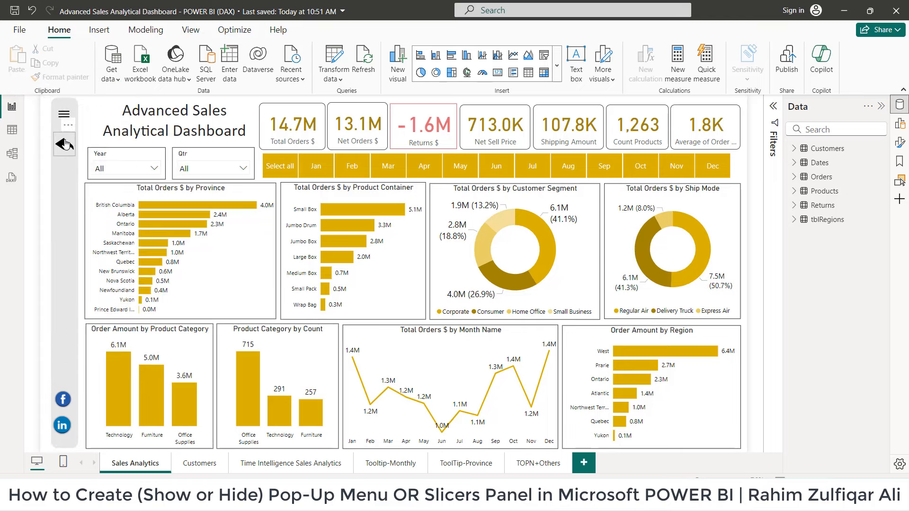
pyautogui.keyDown('ctrl'); pyautogui.click(63, 114); pyautogui.keyUp('ctrl')
pyautogui.keyDown('ctrl'); pyautogui.click(61, 145); pyautogui.keyUp('ctrl')
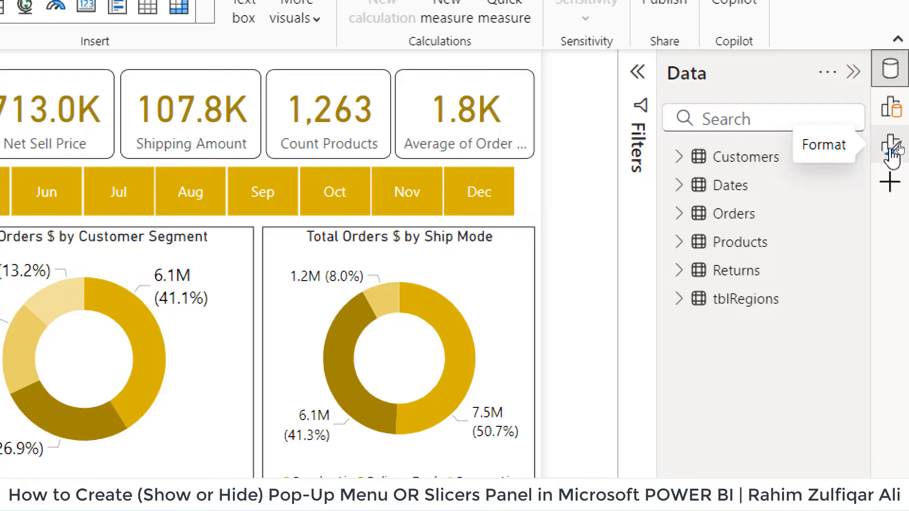
# Switch the Format pane off and back on in the pane customization settings, closing those settings.
pyautogui.click(894, 192)
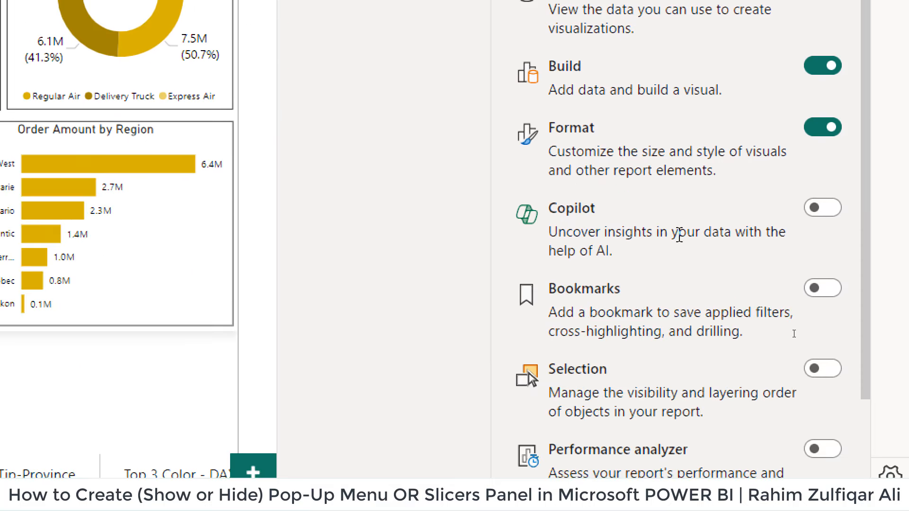
pyautogui.click(810, 131)
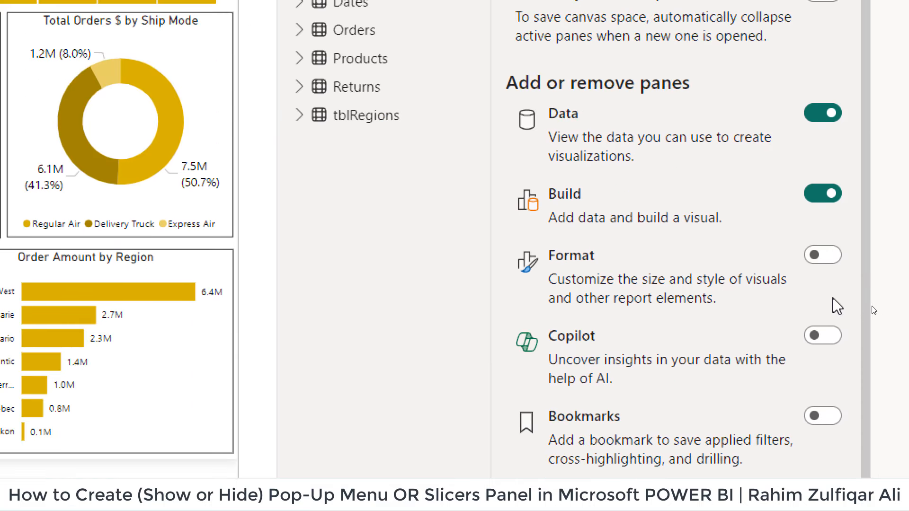
pyautogui.click(829, 268)
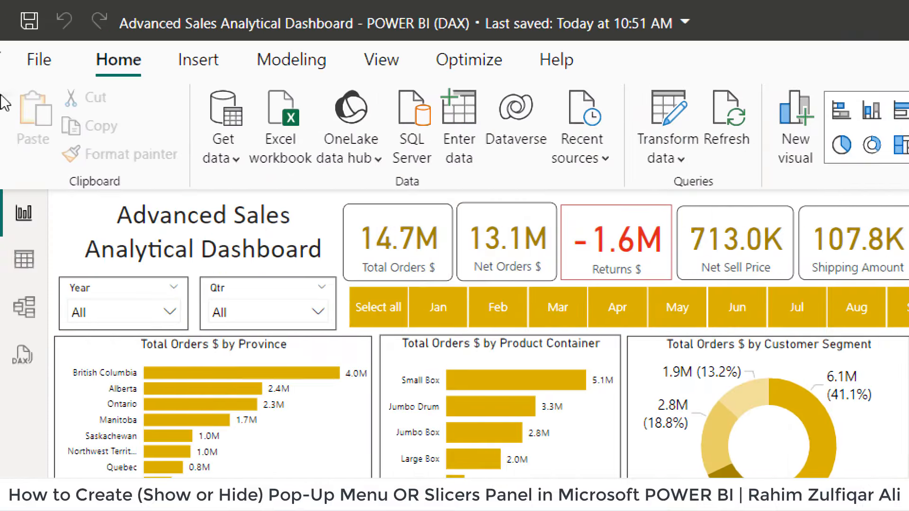
pyautogui.click(388, 61)
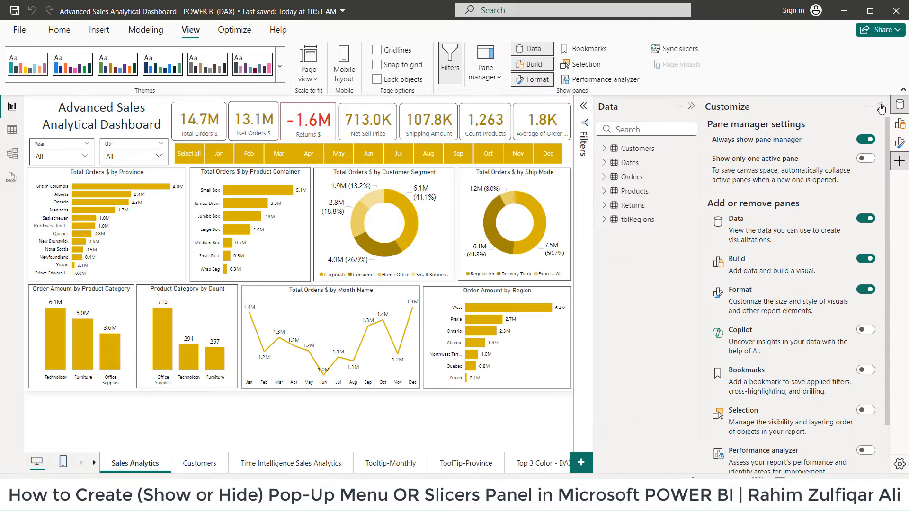
pyautogui.click(881, 107)
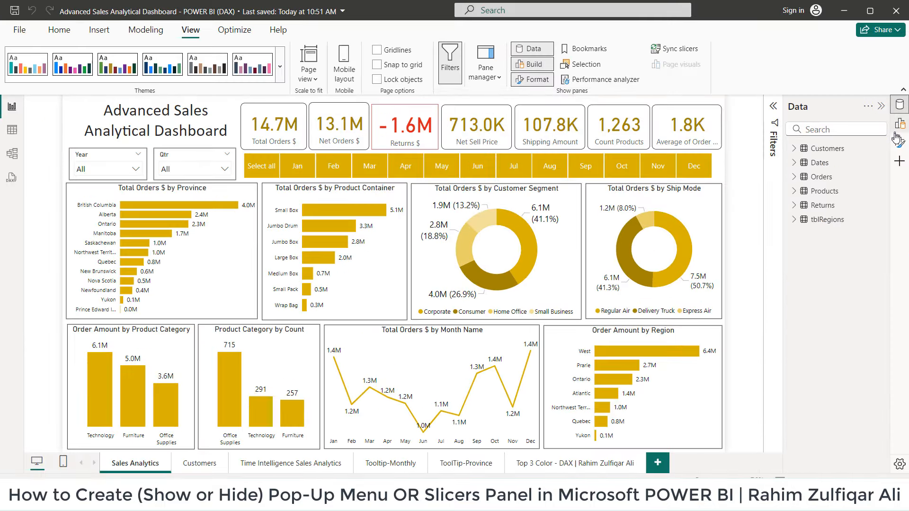
# Set the Sales Analytics page's canvas width to 1580 px.
pyautogui.click(900, 142)
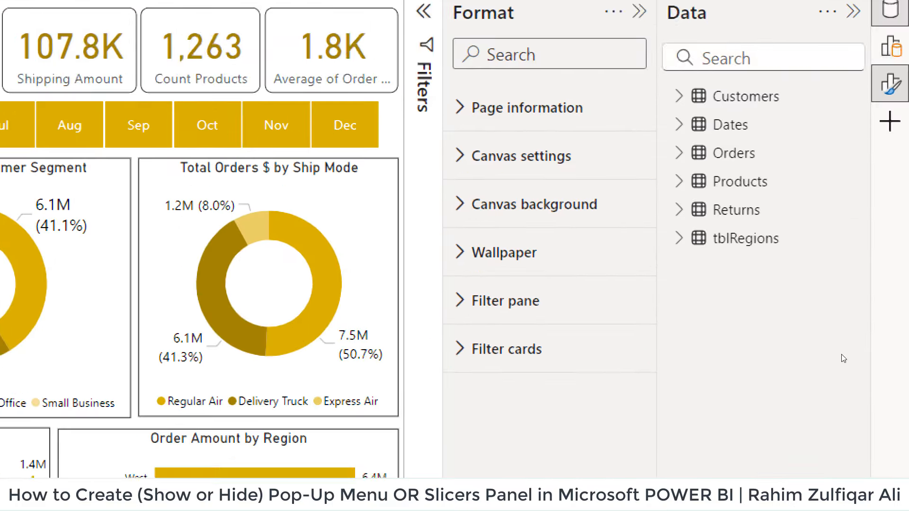
pyautogui.click(677, 199)
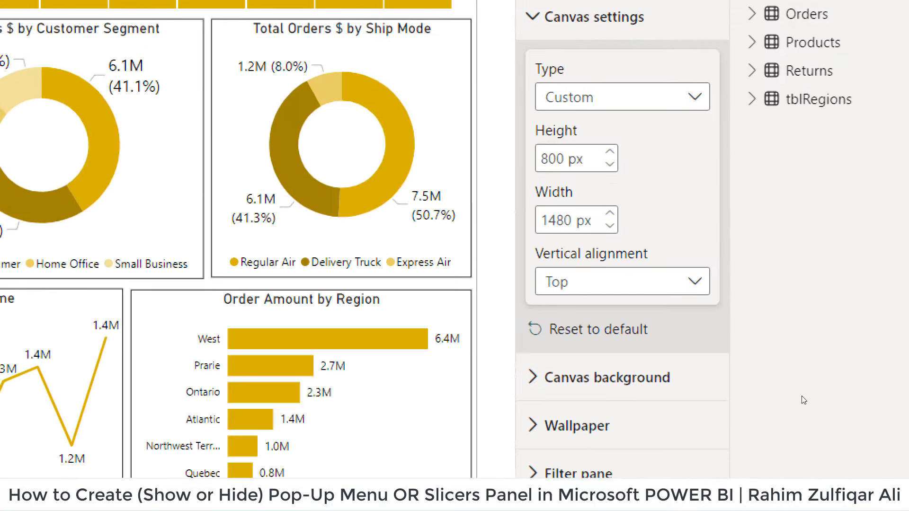
pyautogui.doubleClick(576, 219)
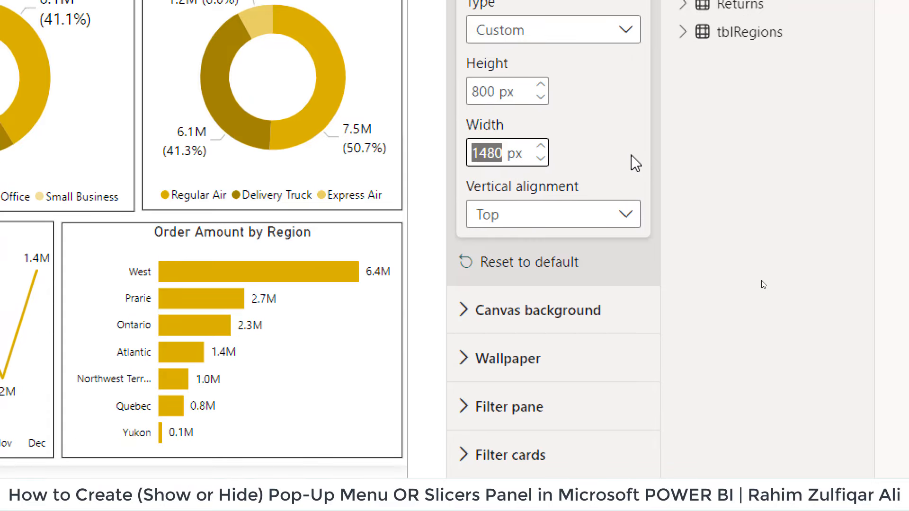
pyautogui.write('1580')
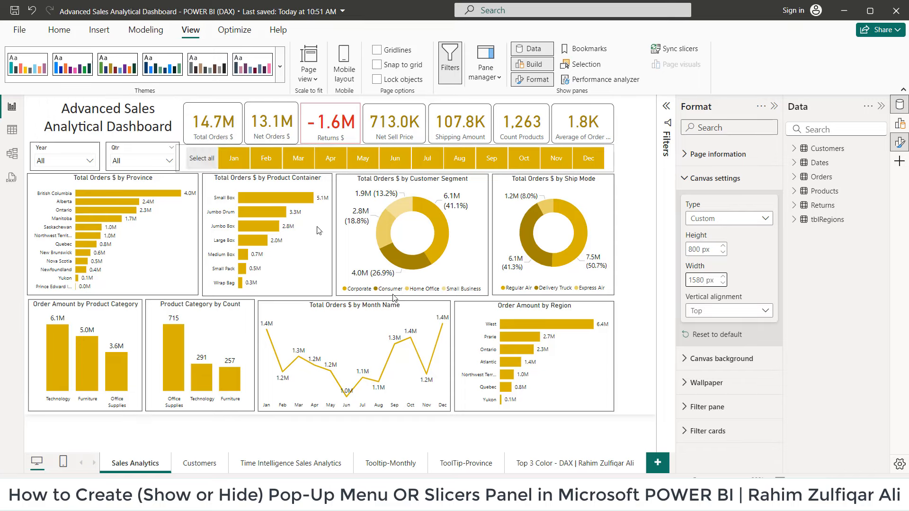
# Move all visuals on the page together to the right until they sit close to the canvas's right edge.
pyautogui.click(567, 388)
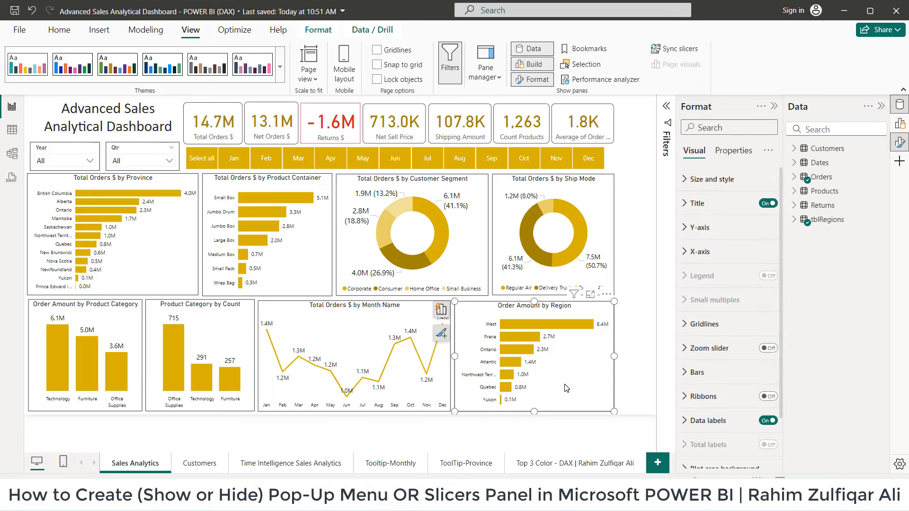
pyautogui.hotkey('ctrl', 'a')
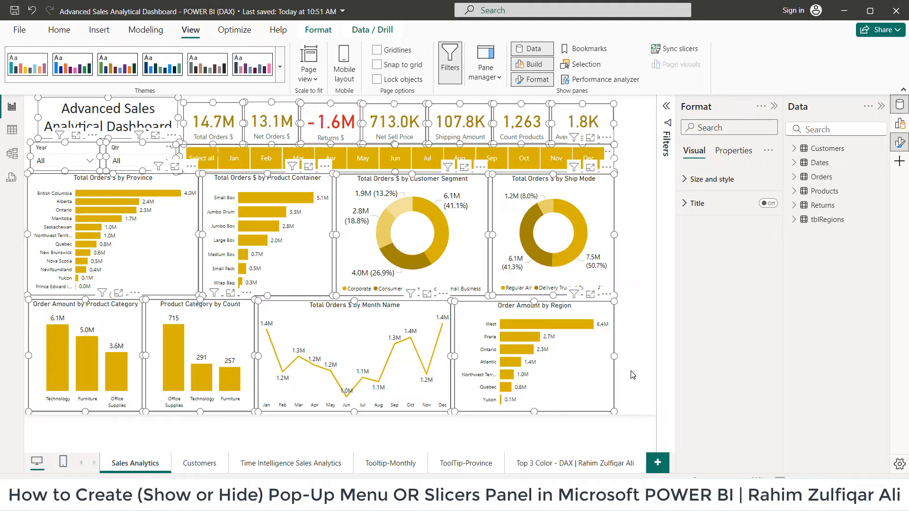
pyautogui.press('Right')
pyautogui.press('Right')
pyautogui.press('Right')
pyautogui.press('Right')
pyautogui.press('Right')
pyautogui.press('Right')
pyautogui.press('Right')
pyautogui.press('Right')
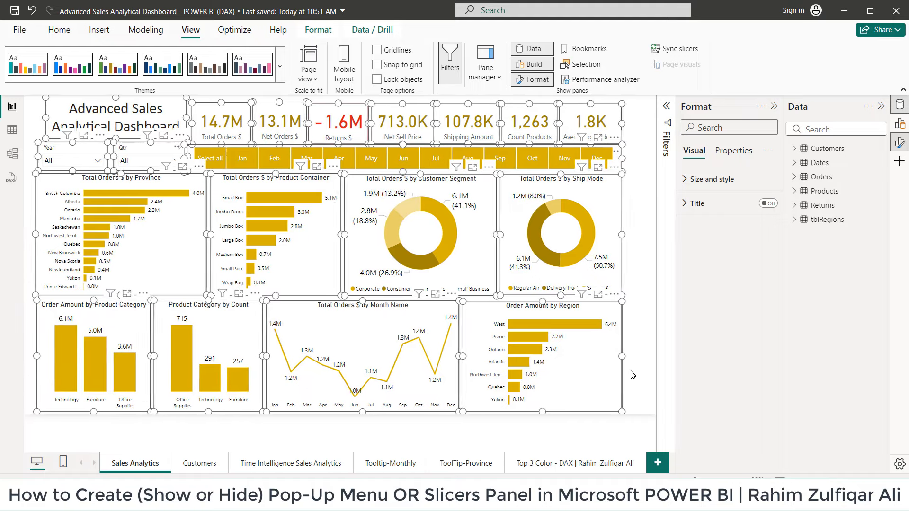
pyautogui.press('Right')
pyautogui.press('Right')
pyautogui.press('Right')
pyautogui.press('Right')
pyautogui.press('Right')
pyautogui.press('Right')
pyautogui.press('Right')
pyautogui.press('Right')
pyautogui.press('Right')
pyautogui.press('Right')
pyautogui.press('Right')
pyautogui.press('Right')
pyautogui.press('Right')
pyautogui.press('Right')
pyautogui.press('Right')
pyautogui.press('Right')
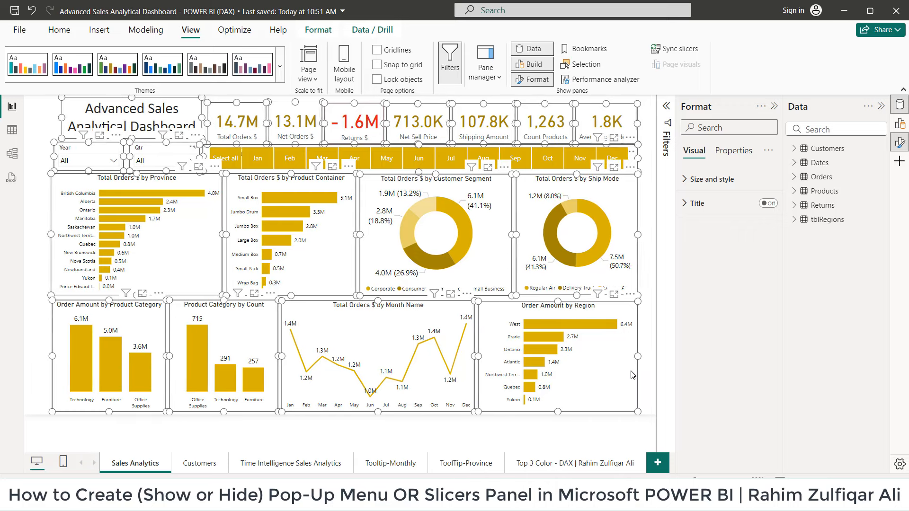
pyautogui.press('Right')
pyautogui.press('Right')
pyautogui.press('Right')
pyautogui.press('Right')
pyautogui.press('Right')
pyautogui.press('Right')
pyautogui.press('Right')
pyautogui.press('Right')
pyautogui.press('Right')
pyautogui.press('Right')
pyautogui.press('Right')
pyautogui.press('Right')
pyautogui.press('Right')
pyautogui.press('Right')
pyautogui.press('Right')
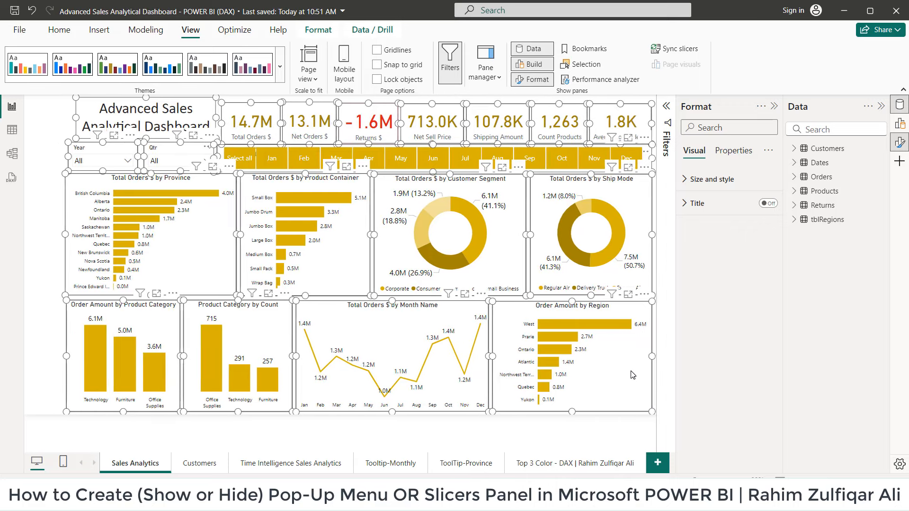
pyautogui.press('Right')
pyautogui.press('Right')
pyautogui.press('Right')
pyautogui.press('Right')
pyautogui.press('Left')
pyautogui.press('Left')
pyautogui.press('Left')
pyautogui.press('Left')
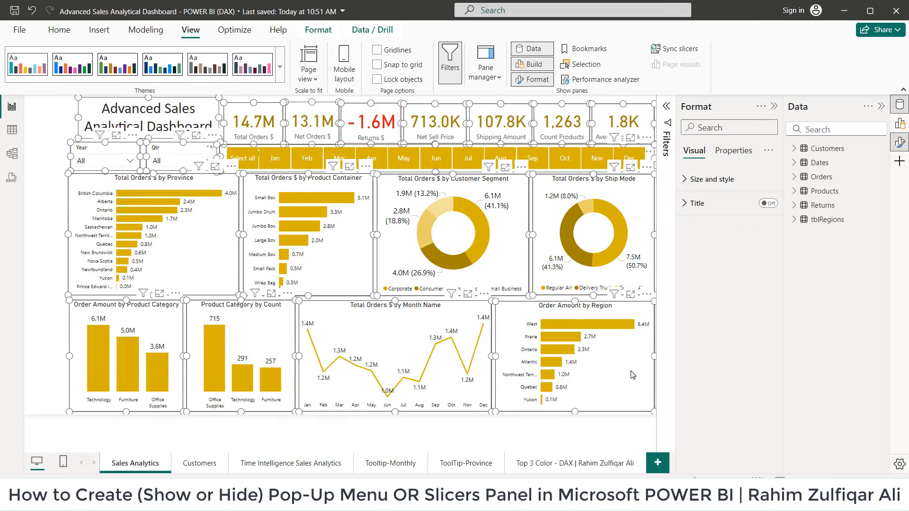
pyautogui.click(40, 213)
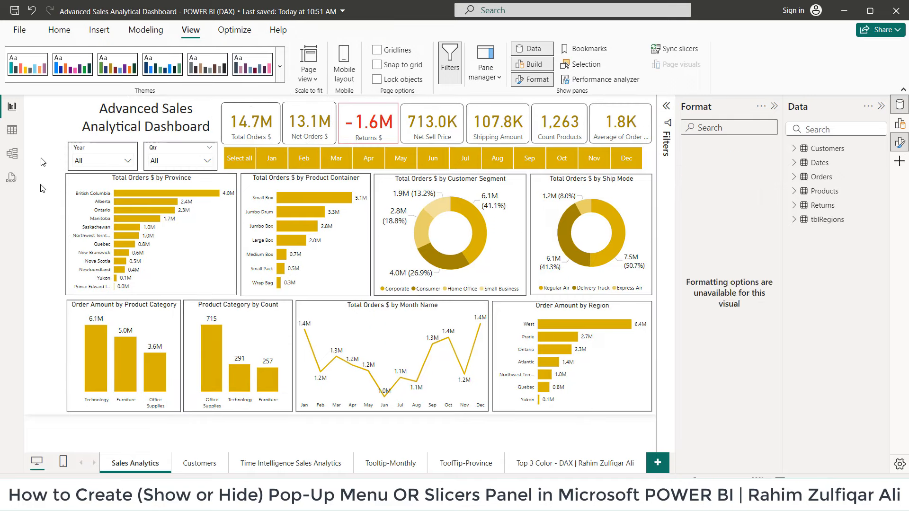
# Insert a rounded rectangle and shape it into a tall, narrow strip in the empty space along the page's left edge.
pyautogui.click(99, 30)
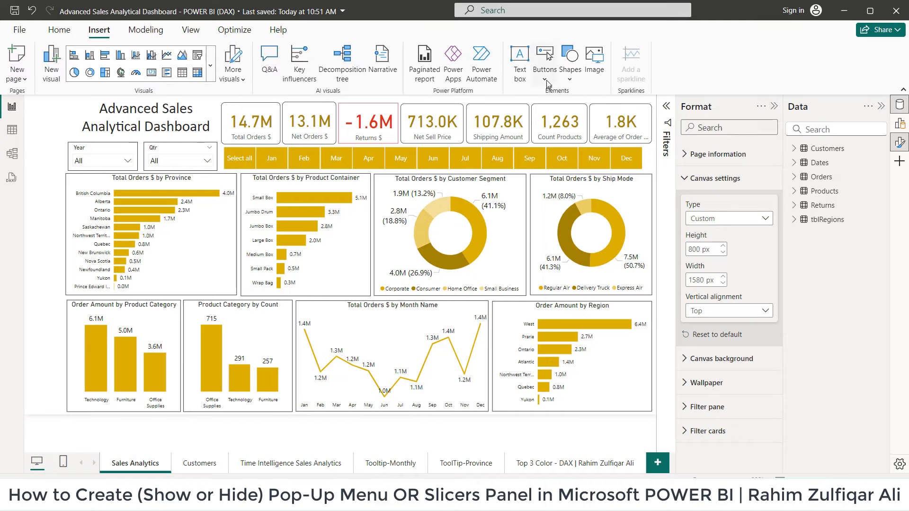
pyautogui.click(570, 73)
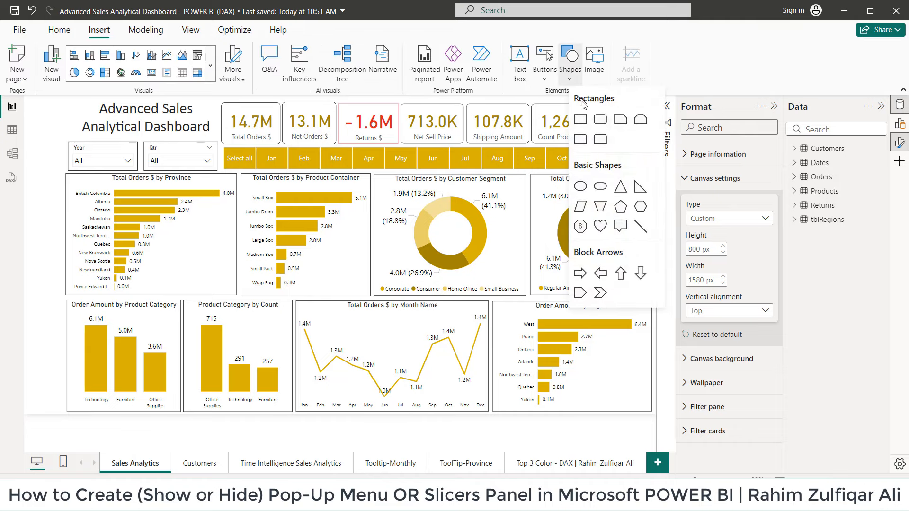
pyautogui.click(600, 121)
pyautogui.moveTo(143, 202); pyautogui.dragTo(106, 166)
pyautogui.moveTo(148, 214); pyautogui.dragTo(60, 405)
pyautogui.moveTo(55, 404); pyautogui.dragTo(58, 404)
pyautogui.moveTo(44, 333); pyautogui.dragTo(44, 332)
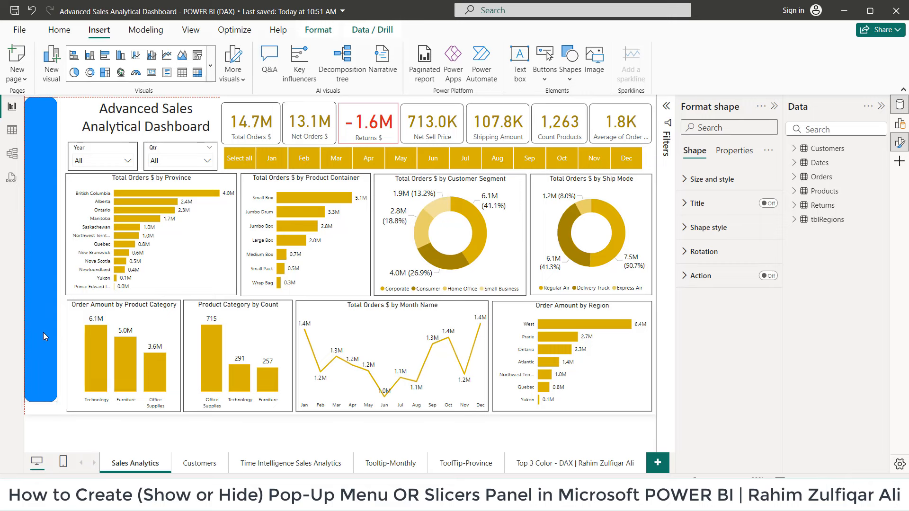
# Nudge the rounded rectangle slightly right and down so it sits between the page edge and the charts.
pyautogui.press('Right')
pyautogui.press('Right')
pyautogui.press('Right')
pyautogui.press('Right')
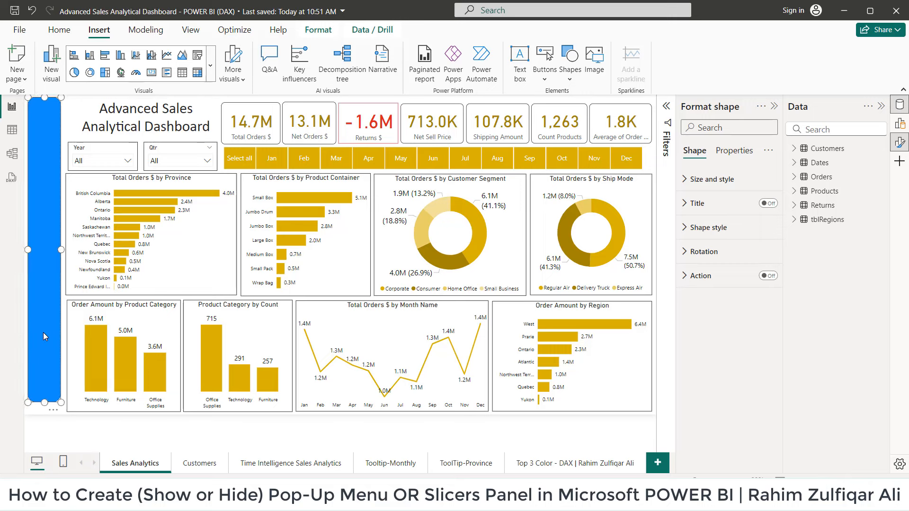
pyautogui.press('Down')
pyautogui.press('Down')
pyautogui.press('Down')
pyautogui.press('Right')
pyautogui.press('Right')
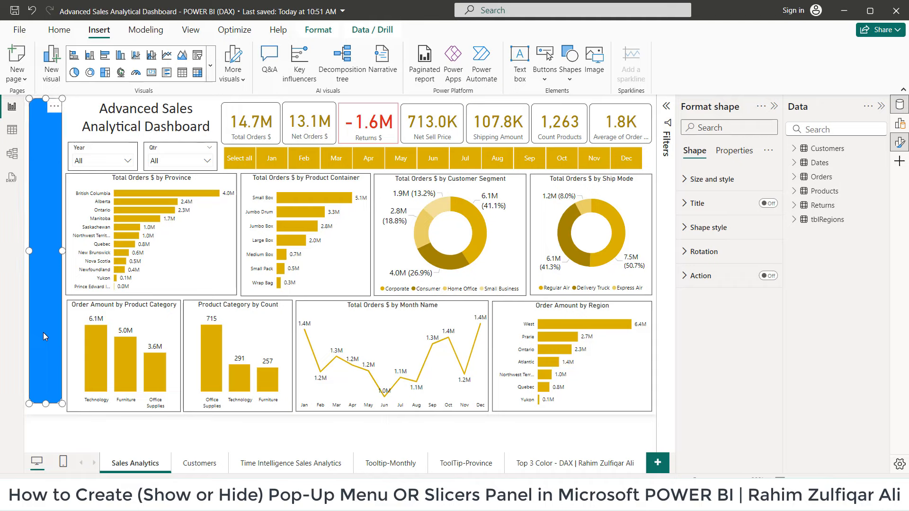
pyautogui.press('Left')
pyautogui.press('Right')
# Fill the rounded rectangle with the lightest grey theme colour and turn its border off.
pyautogui.click(55, 106)
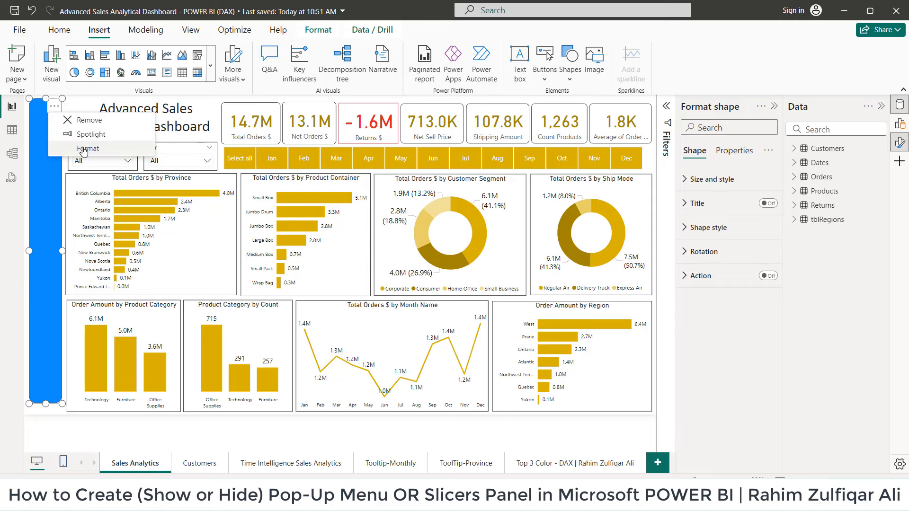
pyautogui.click(707, 228)
pyautogui.click(703, 353)
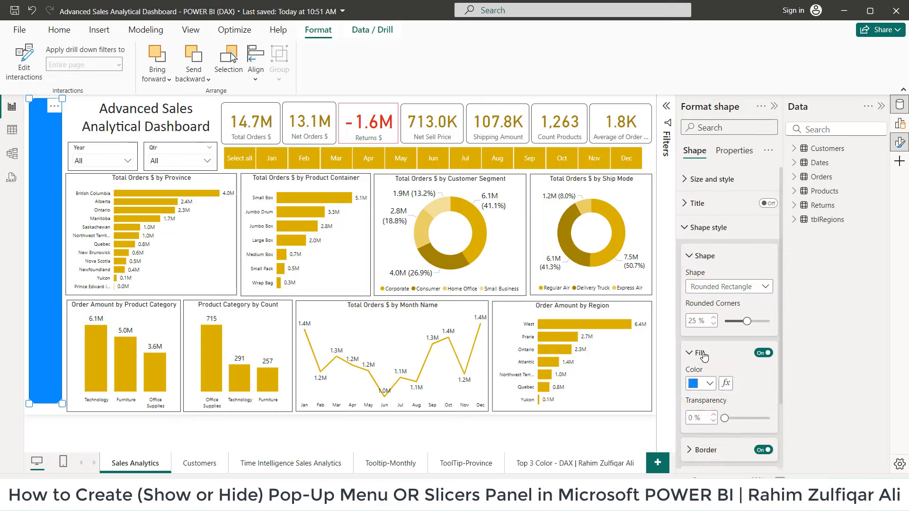
pyautogui.click(707, 385)
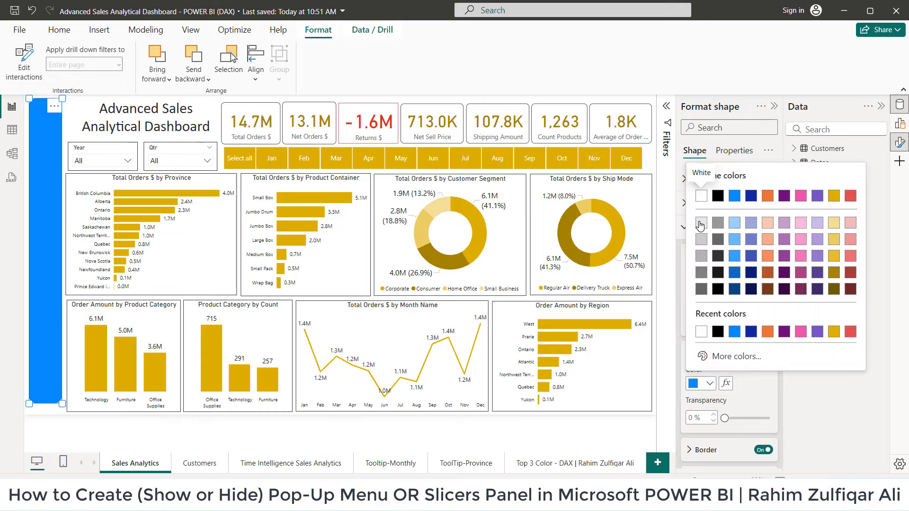
pyautogui.click(701, 224)
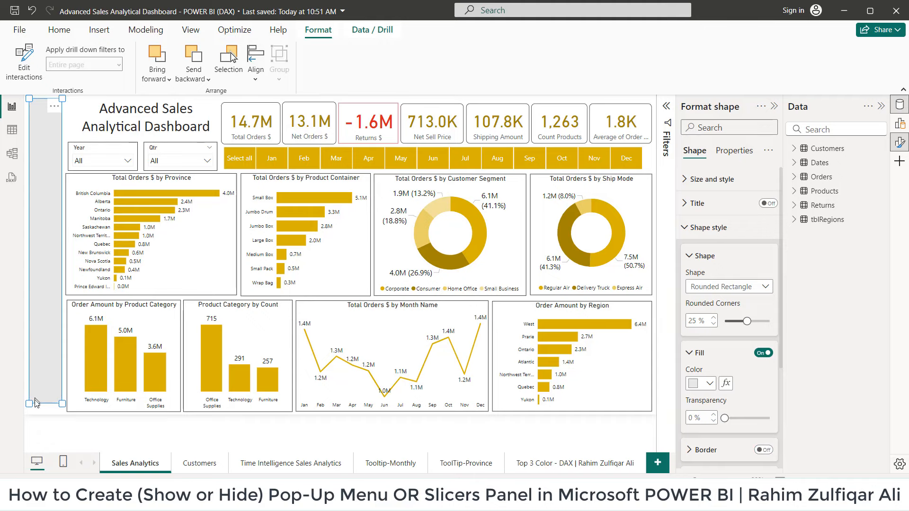
pyautogui.click(41, 414)
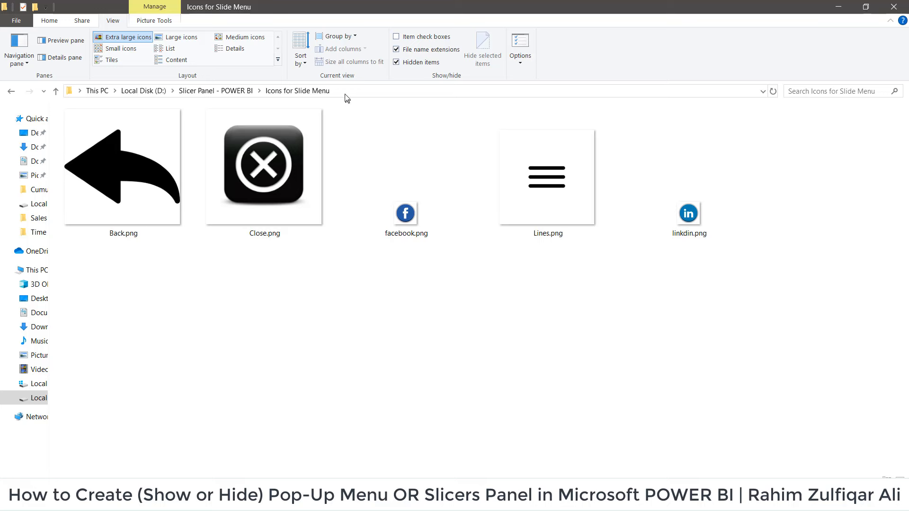
# Insert the Back.png image from the Icons for Slide Menu folder onto the page.
pyautogui.click(346, 91)
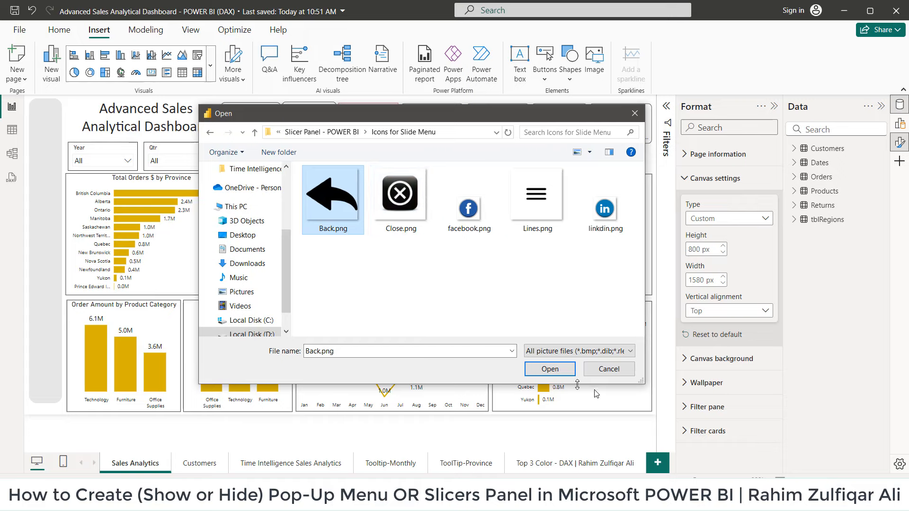
pyautogui.click(550, 369)
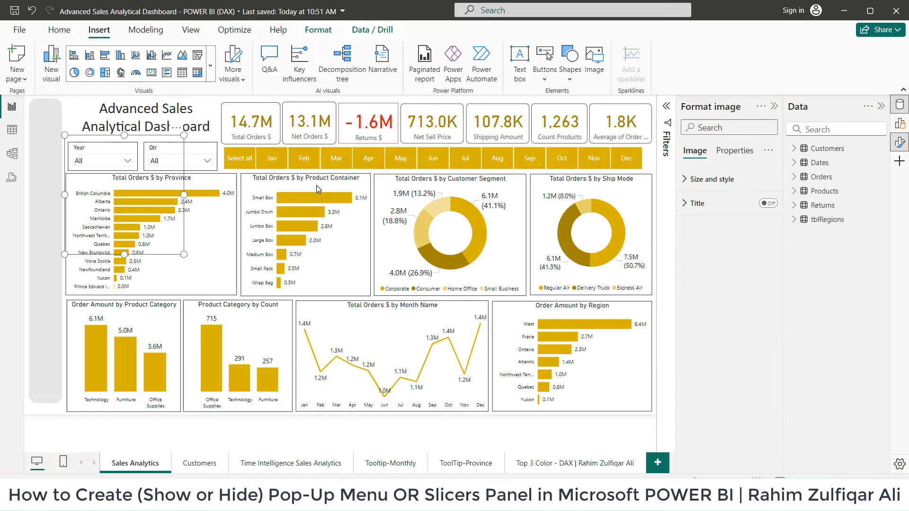
# Shrink the back arrow into the upper part of the grey strip and insert the Lines.png icon, sized small, above it.
pyautogui.moveTo(130, 202); pyautogui.dragTo(47, 151)
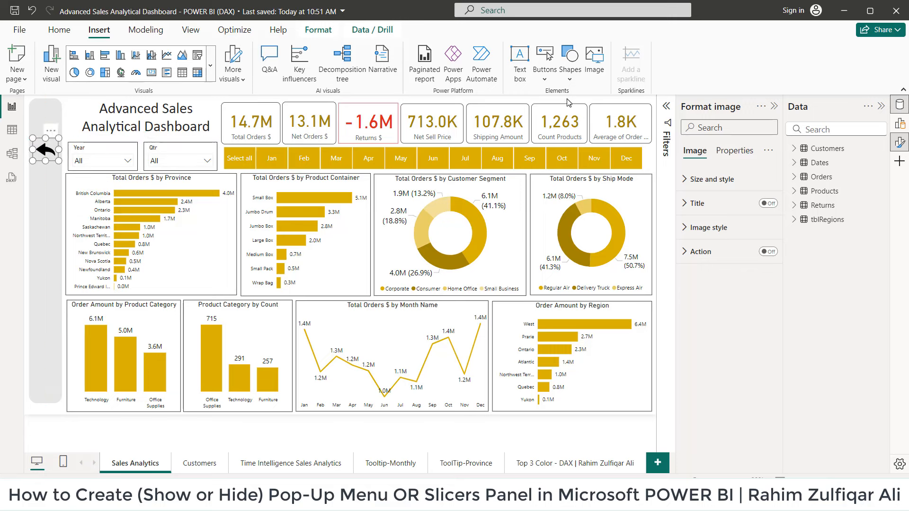
pyautogui.click(593, 66)
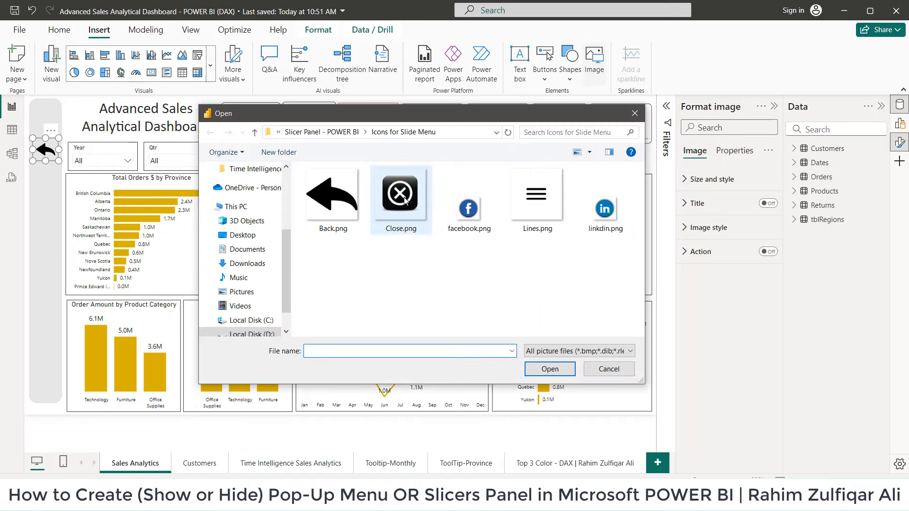
pyautogui.doubleClick(533, 198)
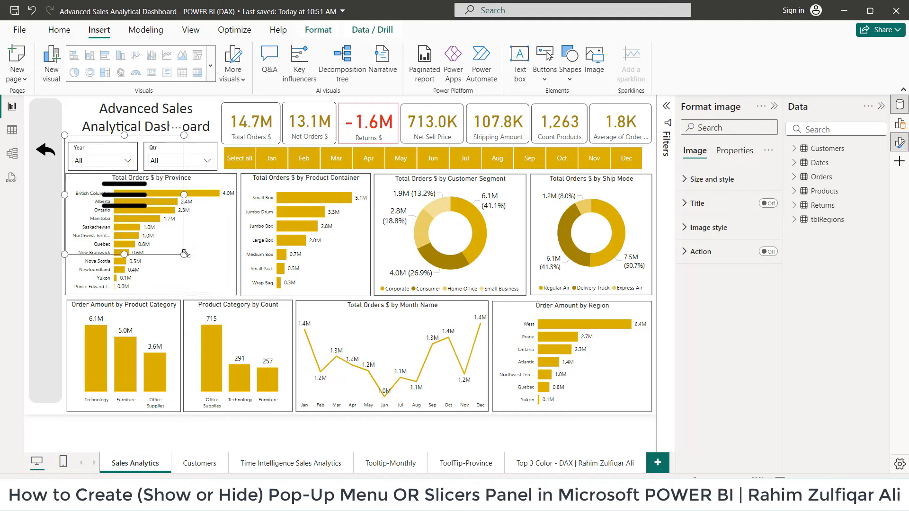
pyautogui.moveTo(184, 254); pyautogui.dragTo(48, 135)
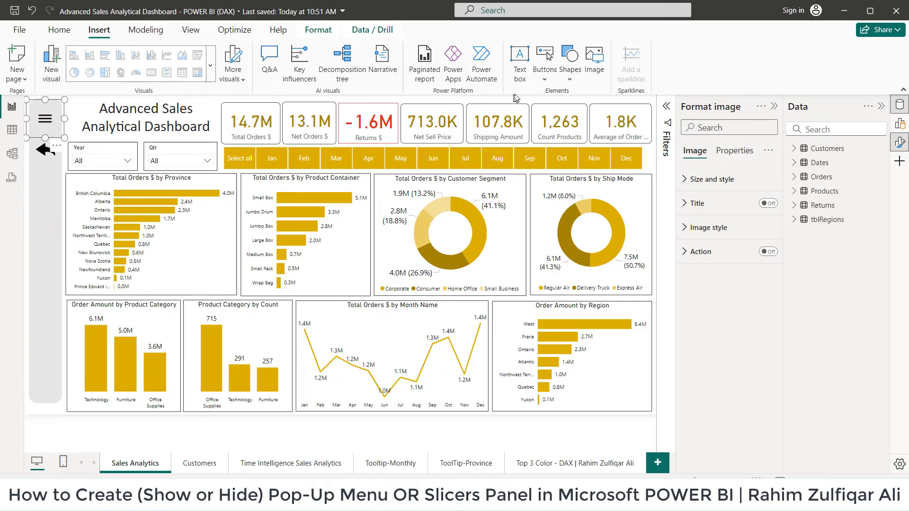
# Insert the facebook.png icon, shrink it and place it in the lower part of the grey strip.
pyautogui.click(598, 75)
pyautogui.doubleClick(469, 210)
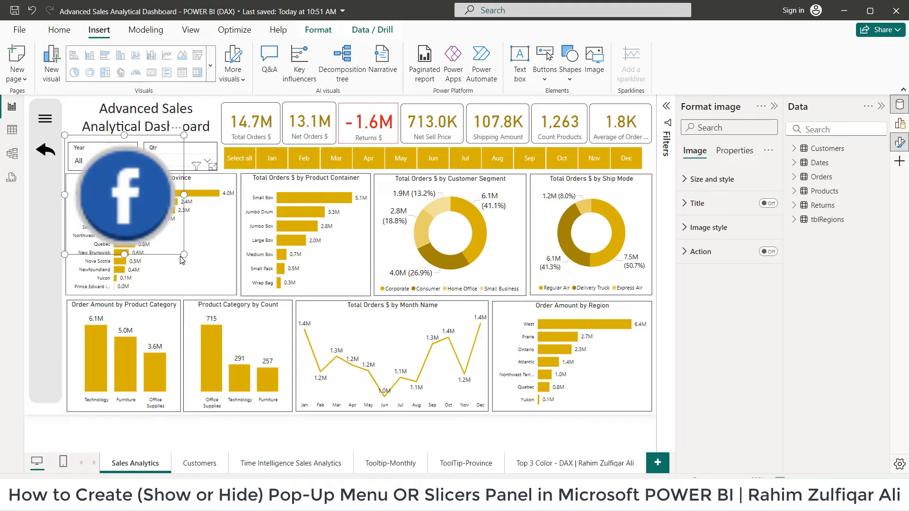
pyautogui.moveTo(182, 252); pyautogui.dragTo(50, 334)
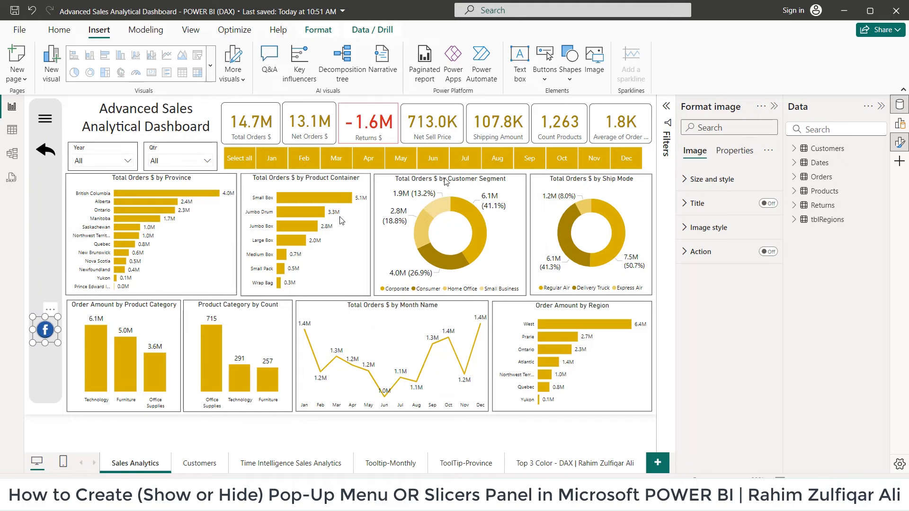
# Insert the linkdin.png icon, shrink it and place it directly below the Facebook icon.
pyautogui.click(594, 61)
pyautogui.moveTo(183, 252); pyautogui.dragTo(47, 359)
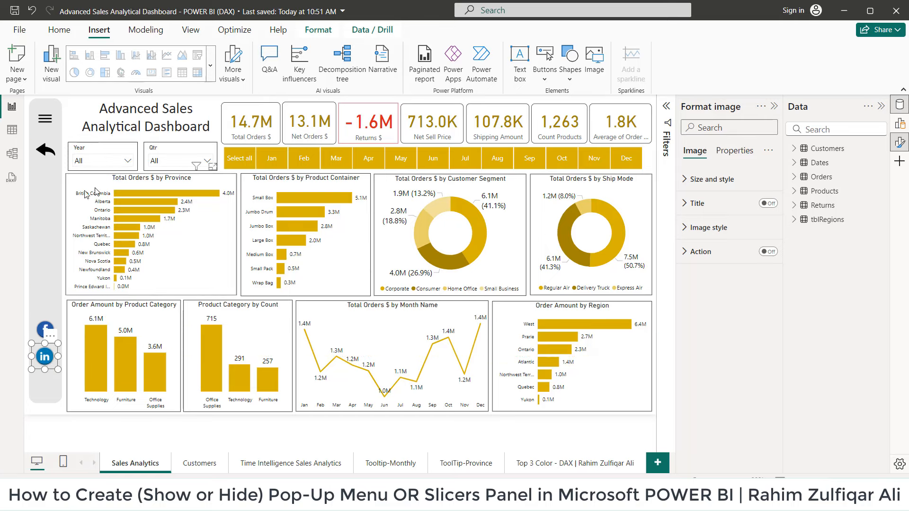
pyautogui.click(29, 229)
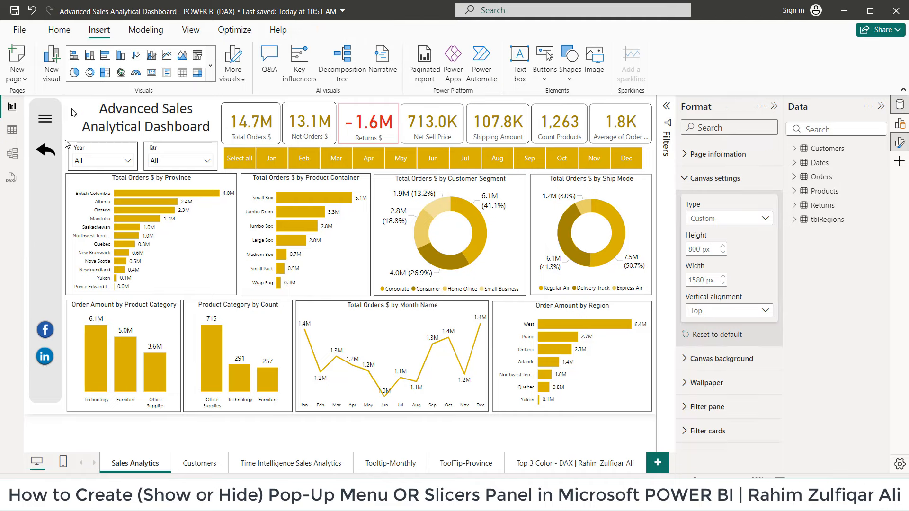
# Insert a second rounded rectangle beside the strip and stretch it down to the strip's full height as the slicer panel.
pyautogui.click(570, 71)
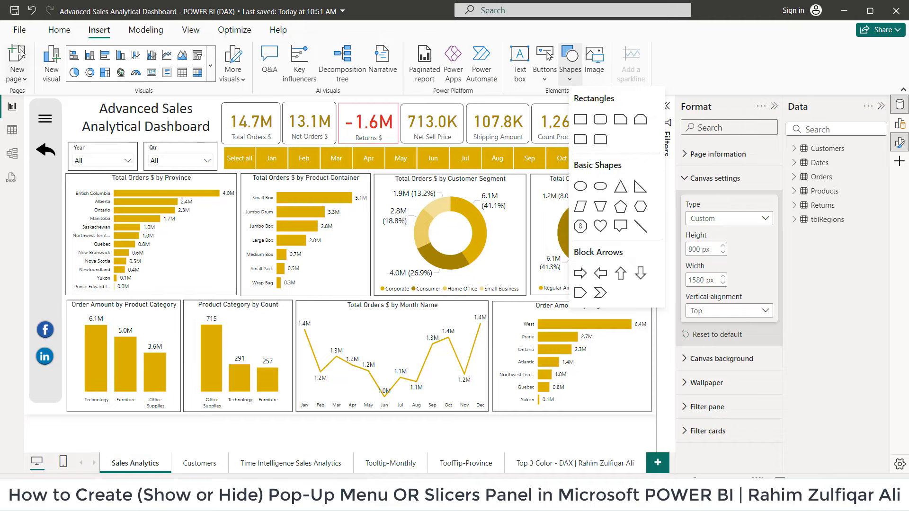
pyautogui.click(600, 119)
pyautogui.moveTo(146, 177); pyautogui.dragTo(132, 158)
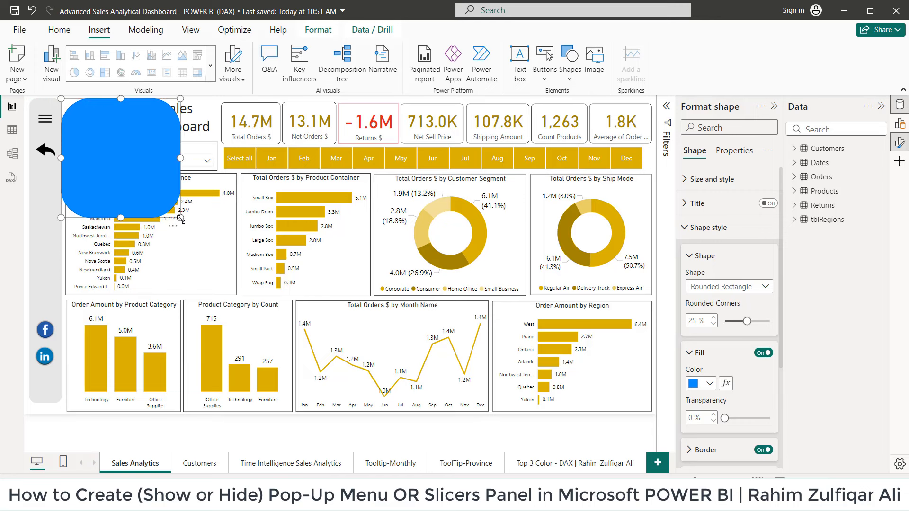
pyautogui.moveTo(180, 220); pyautogui.dragTo(184, 404)
# Fill the wide panel shape with the lightest grey theme colour and turn its border off.
pyautogui.click(708, 384)
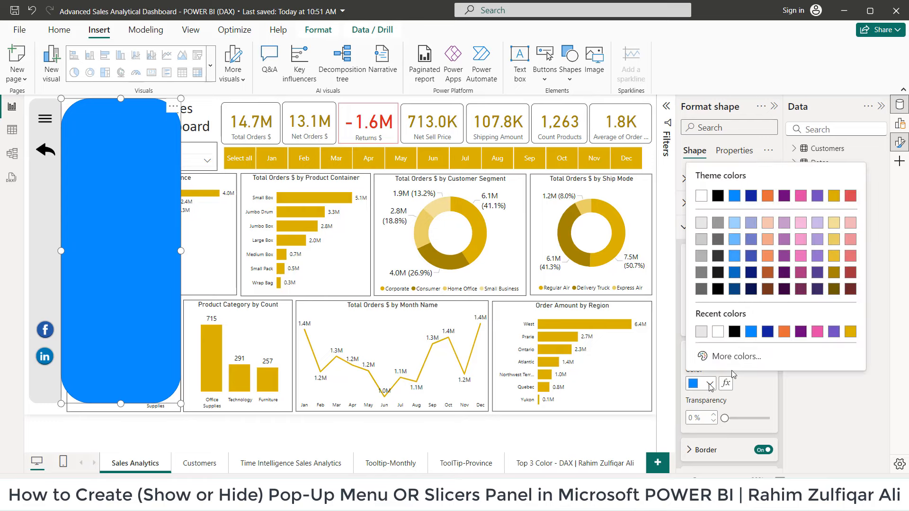
pyautogui.click(699, 225)
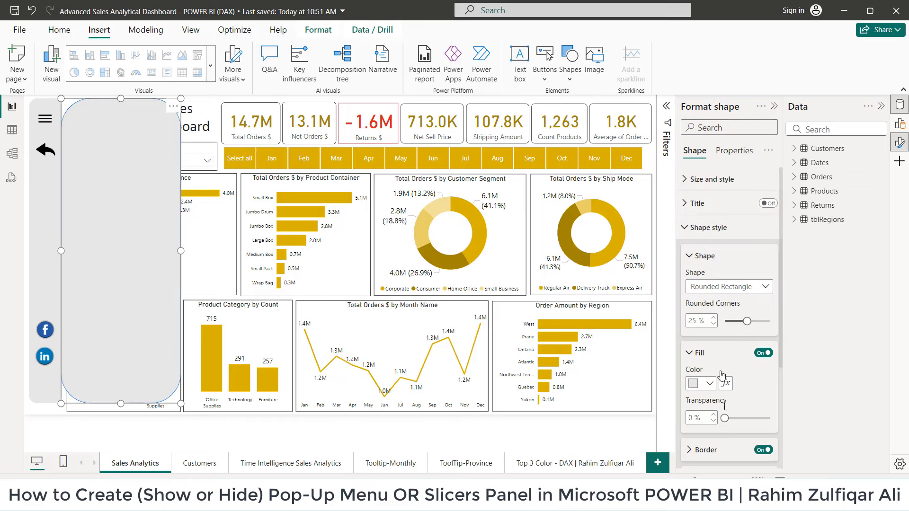
pyautogui.click(763, 450)
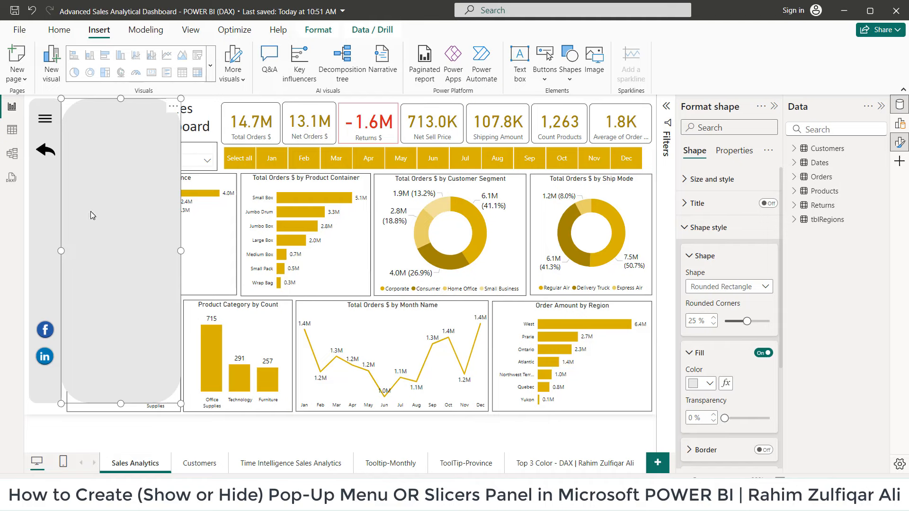
pyautogui.click(26, 237)
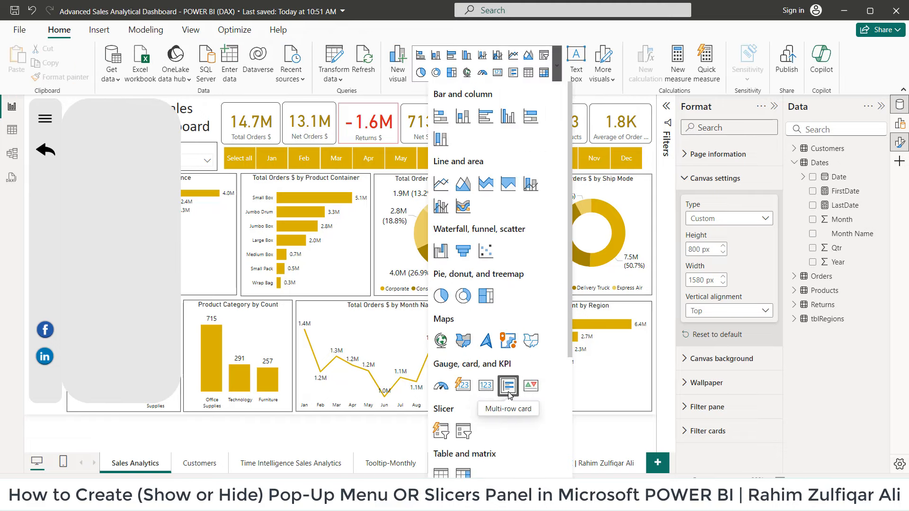
# Insert a slicer for the Year field of the Dates table and shrink it to fit the upper part of the panel.
pyautogui.click(464, 431)
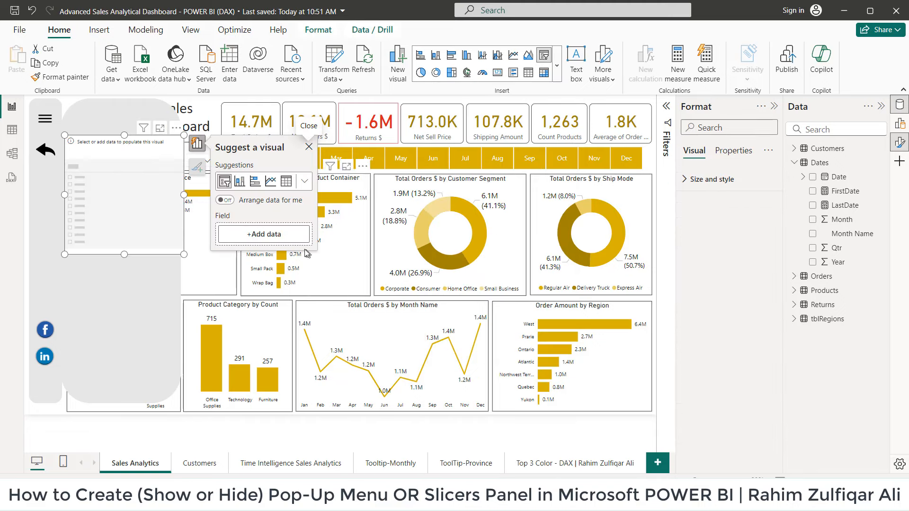
pyautogui.click(296, 235)
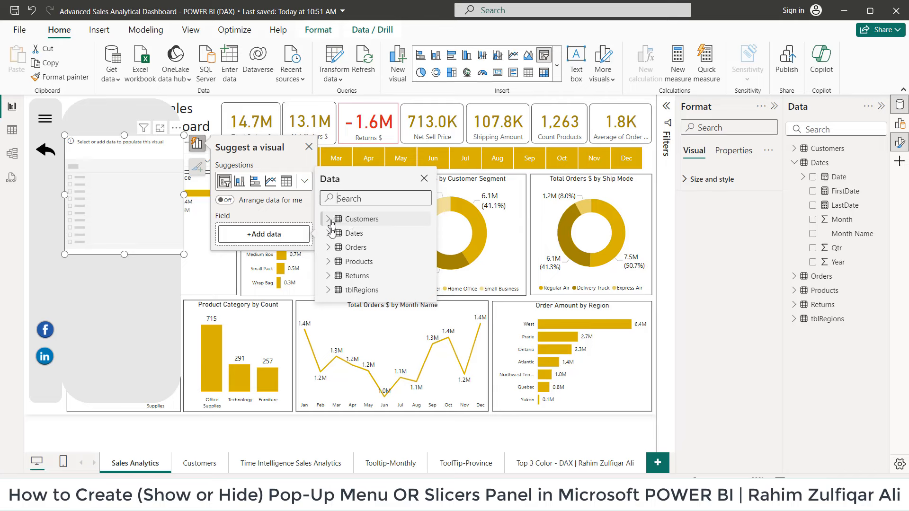
pyautogui.click(341, 233)
pyautogui.scroll(-2, 372, 277)
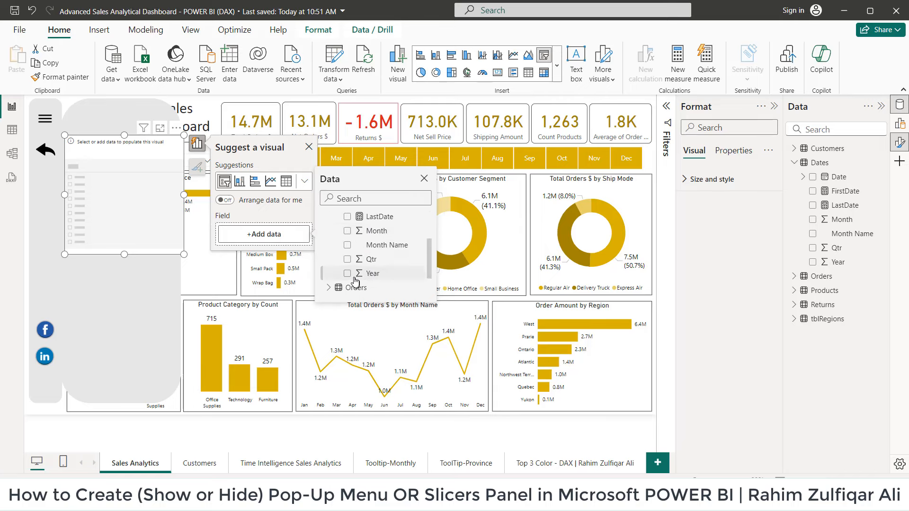
pyautogui.click(355, 275)
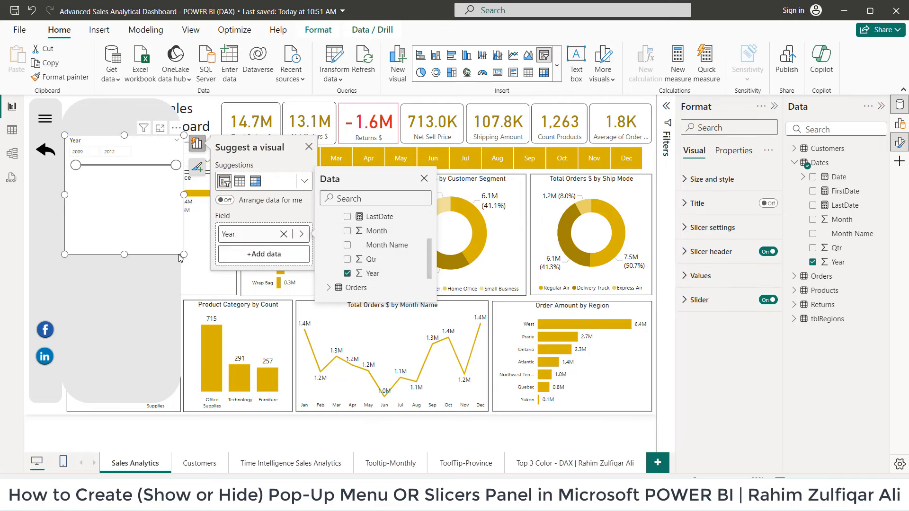
pyautogui.moveTo(185, 254); pyautogui.dragTo(174, 187)
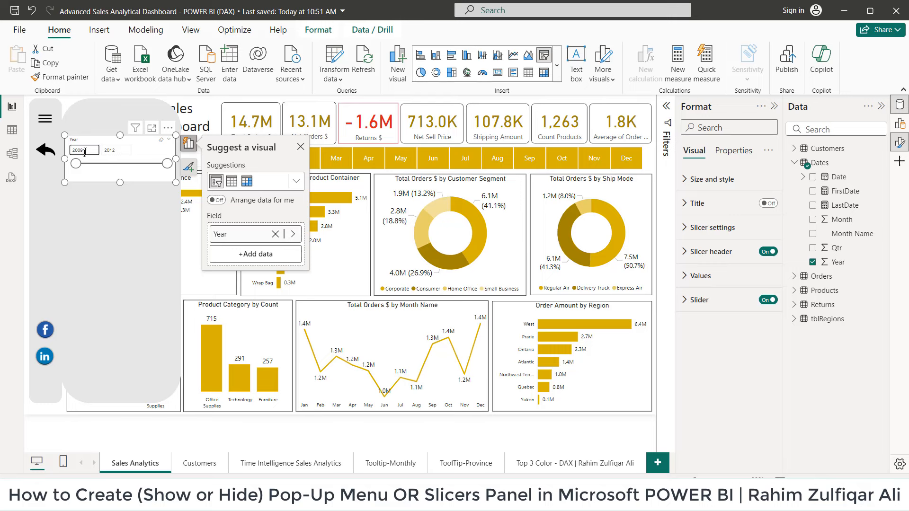
# Set the font size of the Year slicer's values to 12.
pyautogui.click(194, 172)
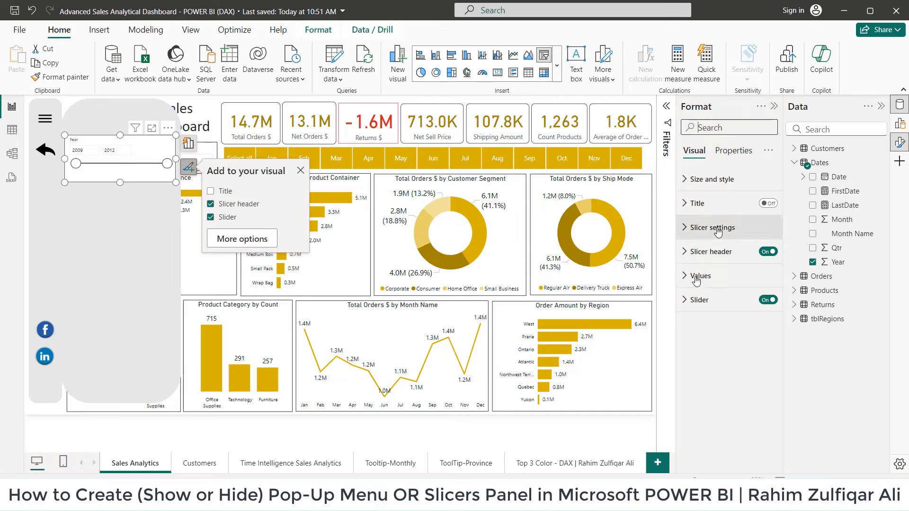
pyautogui.click(736, 275)
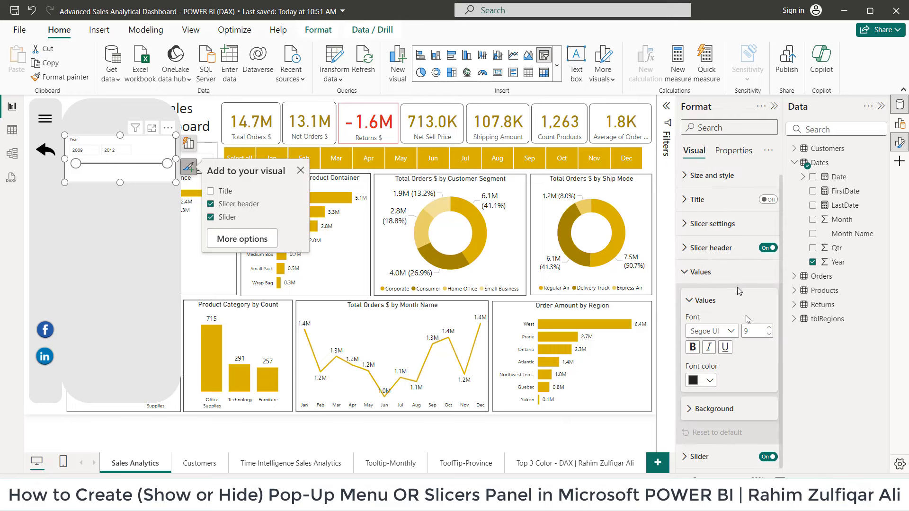
pyautogui.click(756, 332)
pyautogui.write('12')
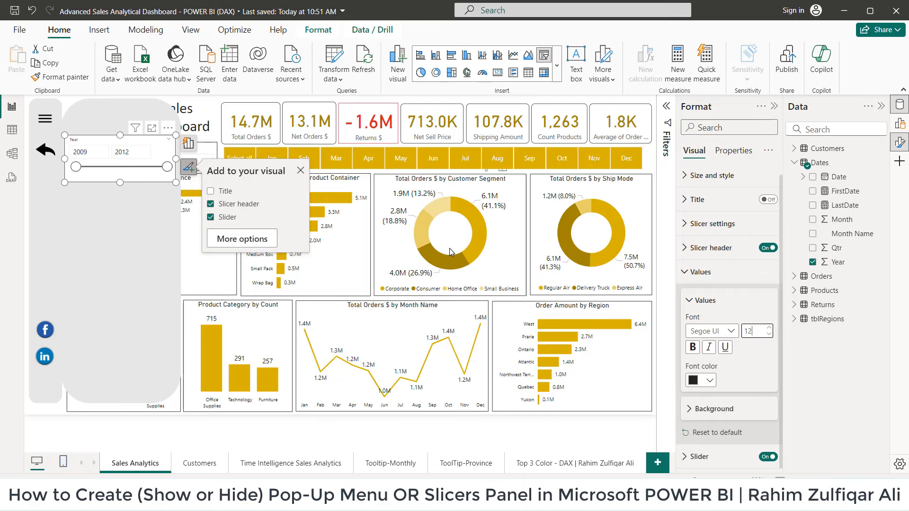
pyautogui.click(719, 271)
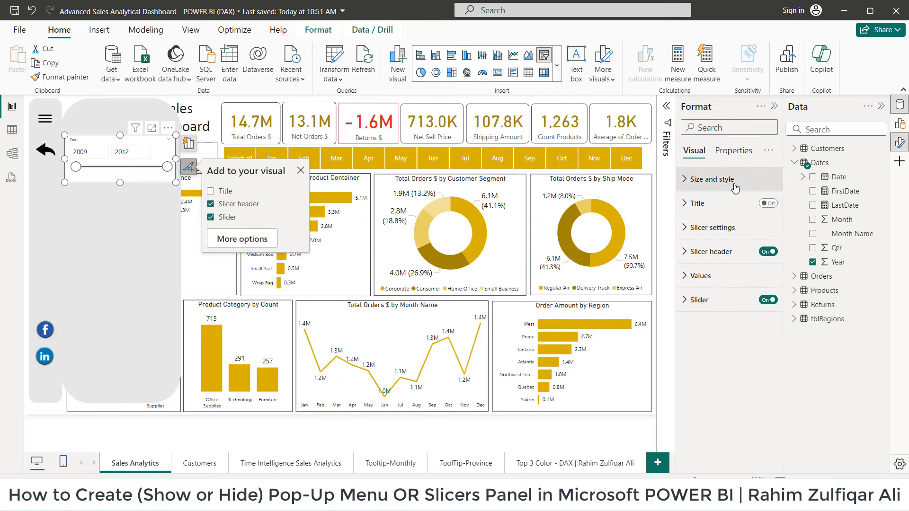
# Find the background setting in the Year slicer's formatting options and turn the background off.
pyautogui.click(716, 127)
pyautogui.write('ba')
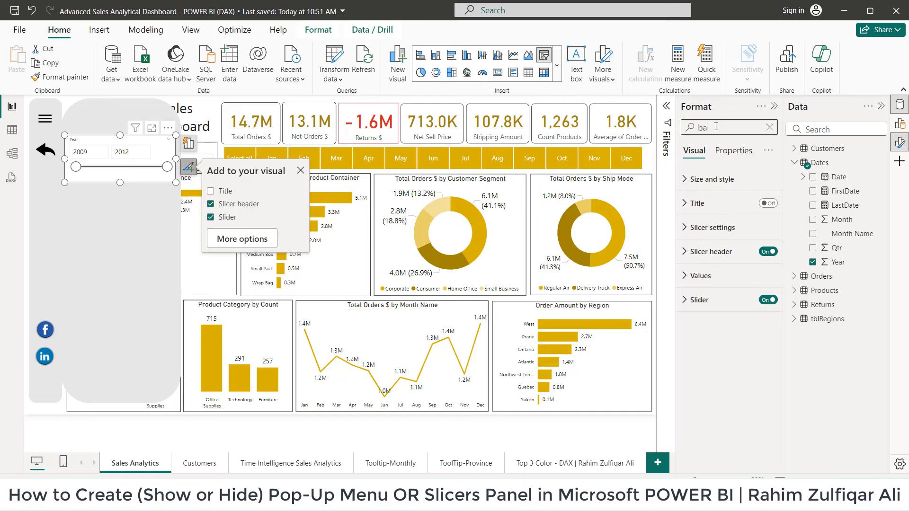
pyautogui.write('ckground')
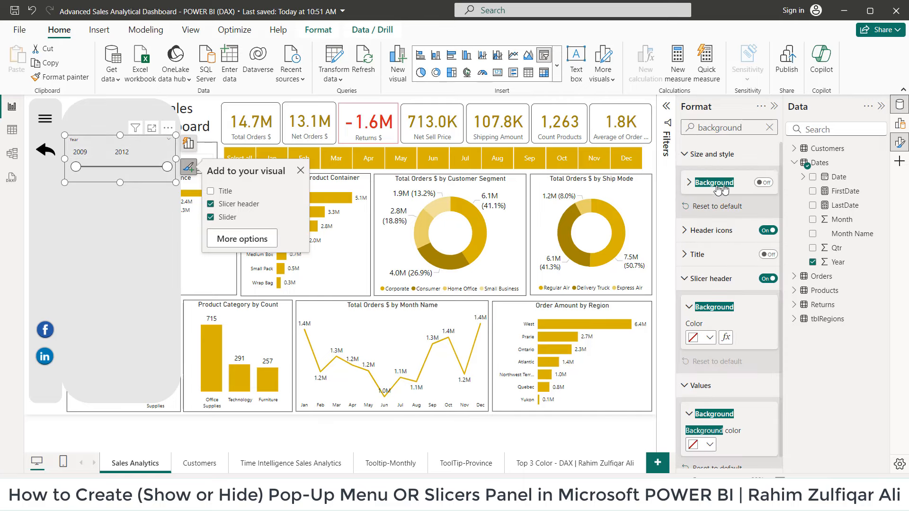
pyautogui.click(762, 184)
pyautogui.click(761, 185)
pyautogui.click(103, 198)
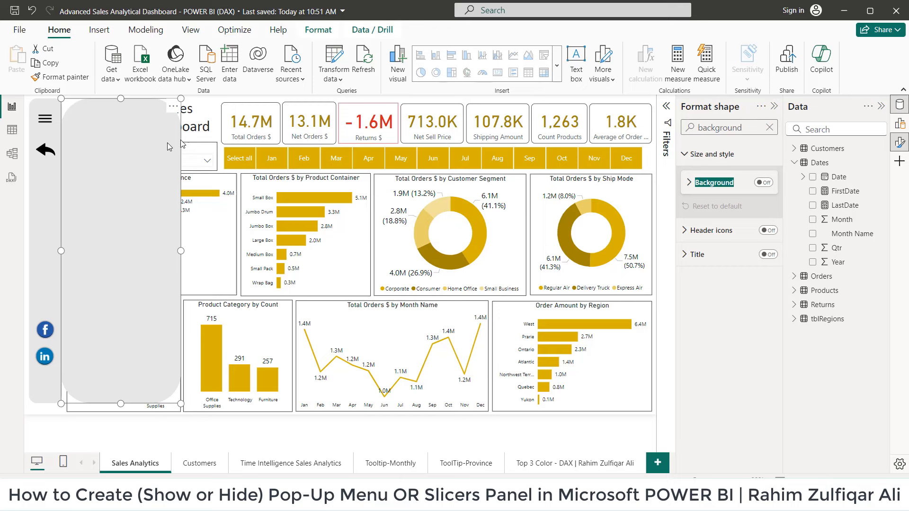
pyautogui.click(219, 136)
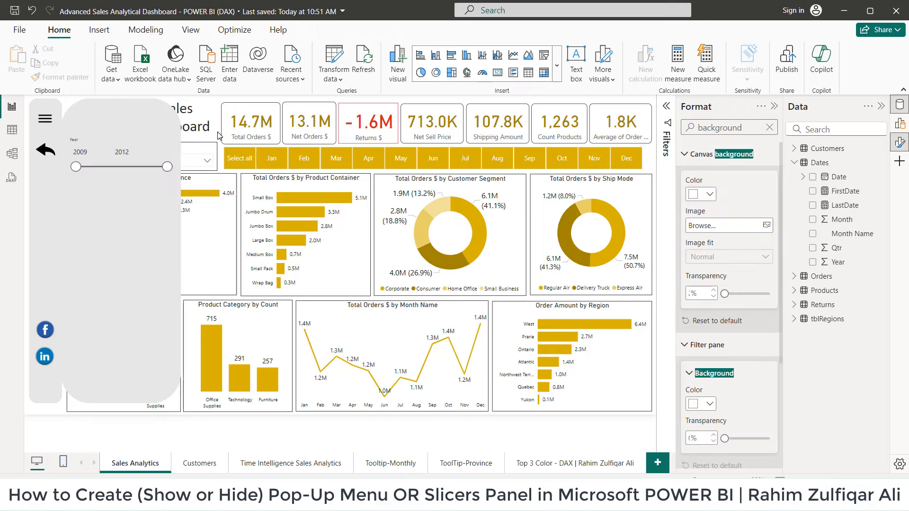
# Bring the Year slicer to the front of the grey panel.
pyautogui.click(110, 143)
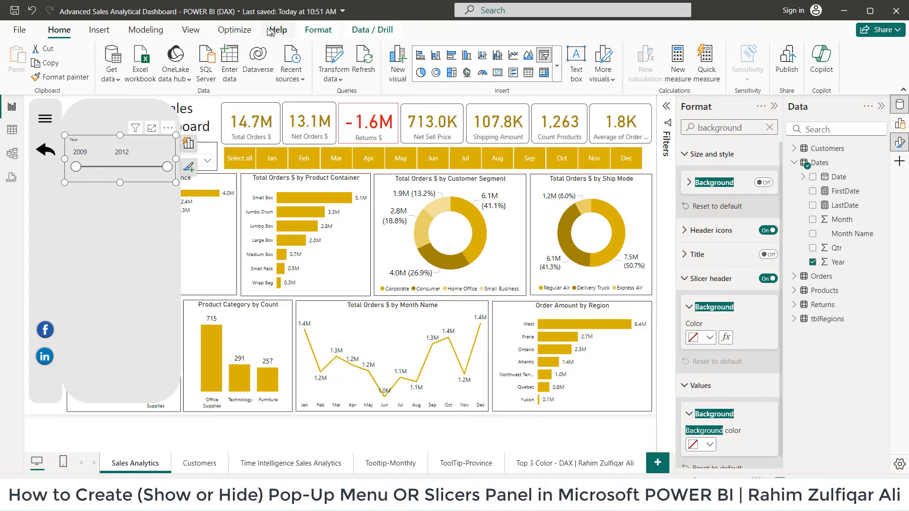
pyautogui.click(317, 32)
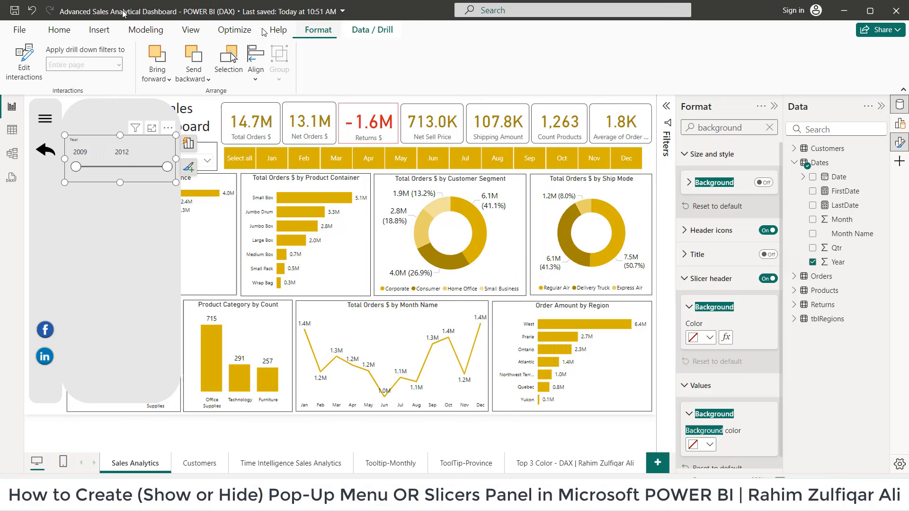
pyautogui.click(165, 84)
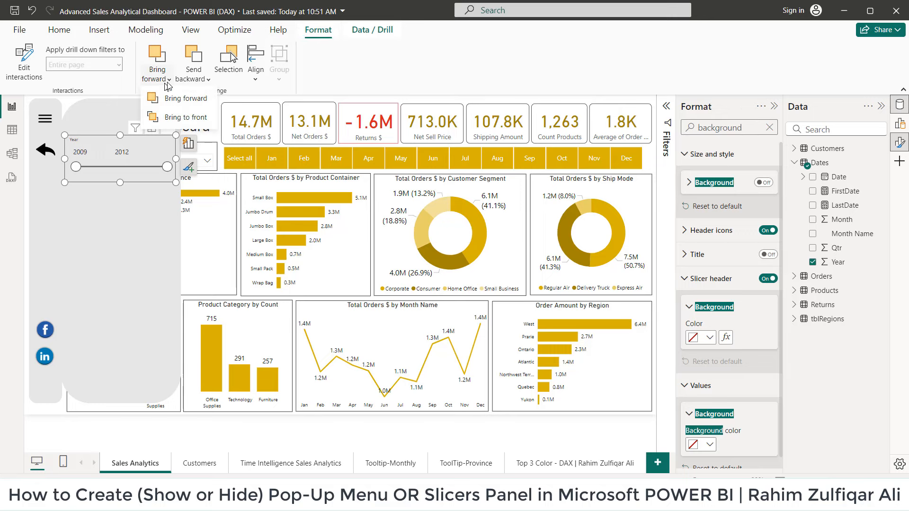
pyautogui.click(174, 118)
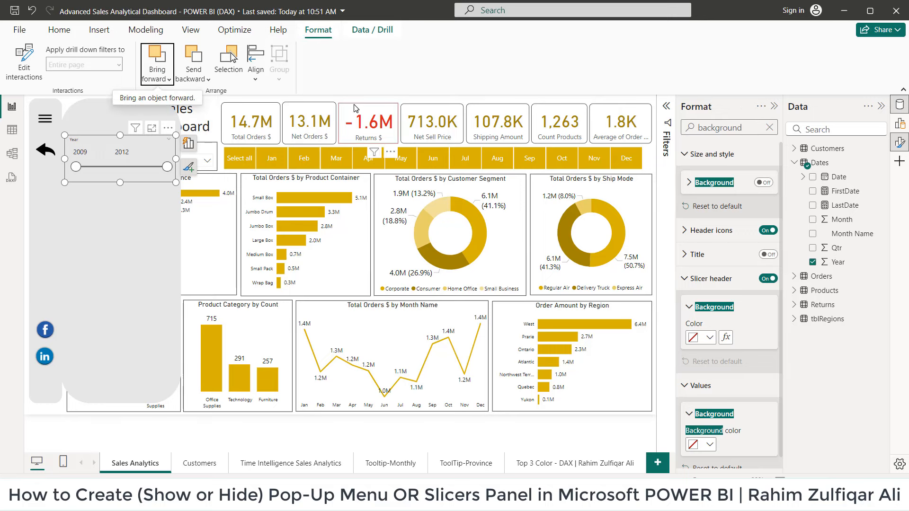
pyautogui.click(560, 99)
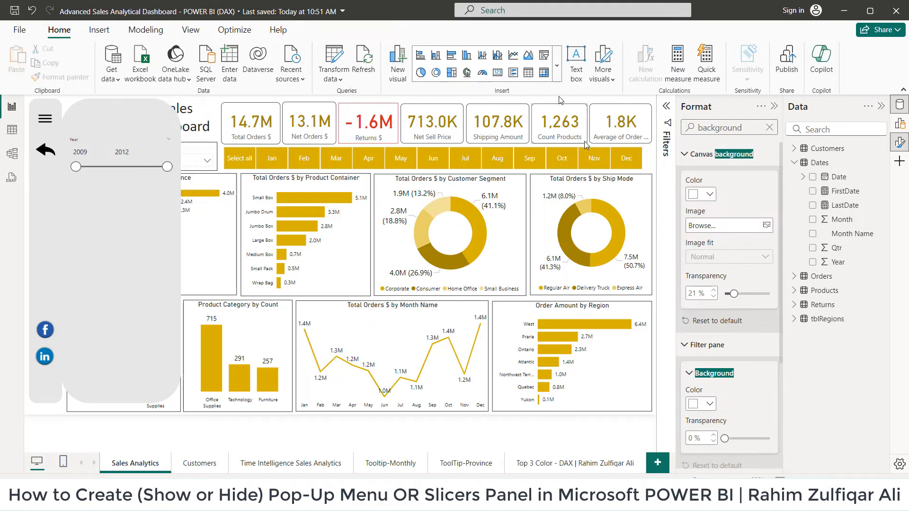
# Insert a slicer for the Customer Segment field of the Customers table in the grey panel below the Year slicer.
pyautogui.click(544, 55)
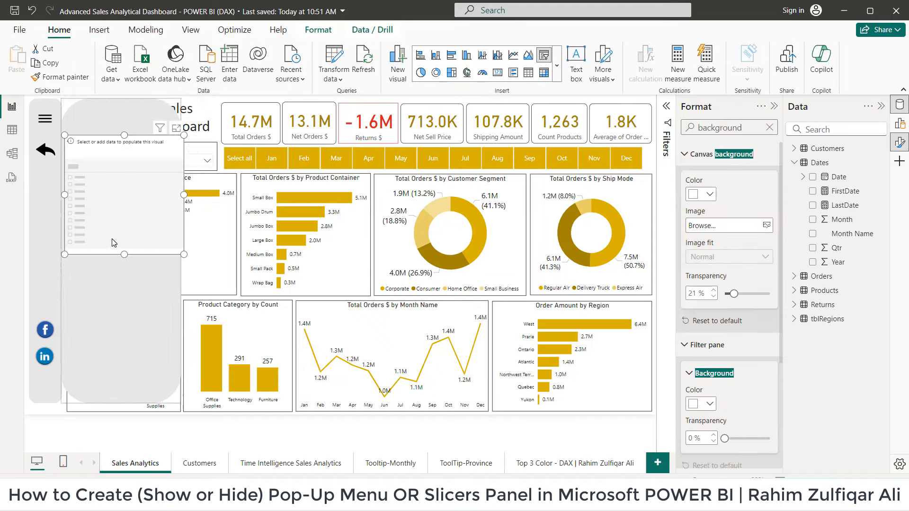
pyautogui.moveTo(113, 242); pyautogui.dragTo(105, 322)
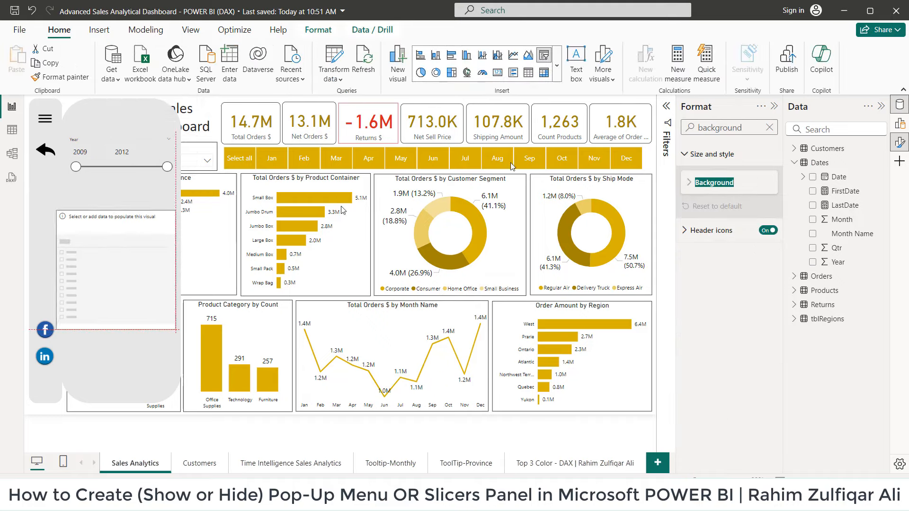
pyautogui.click(795, 149)
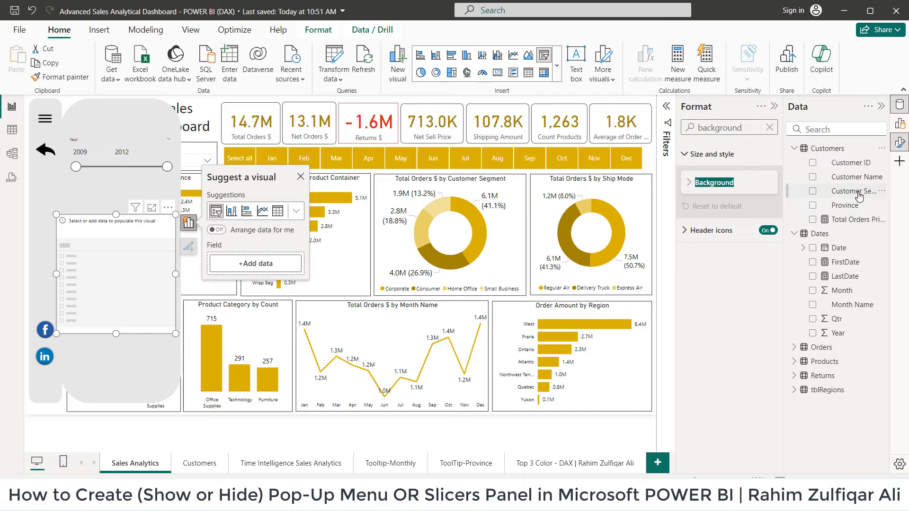
pyautogui.moveTo(847, 196); pyautogui.dragTo(145, 253)
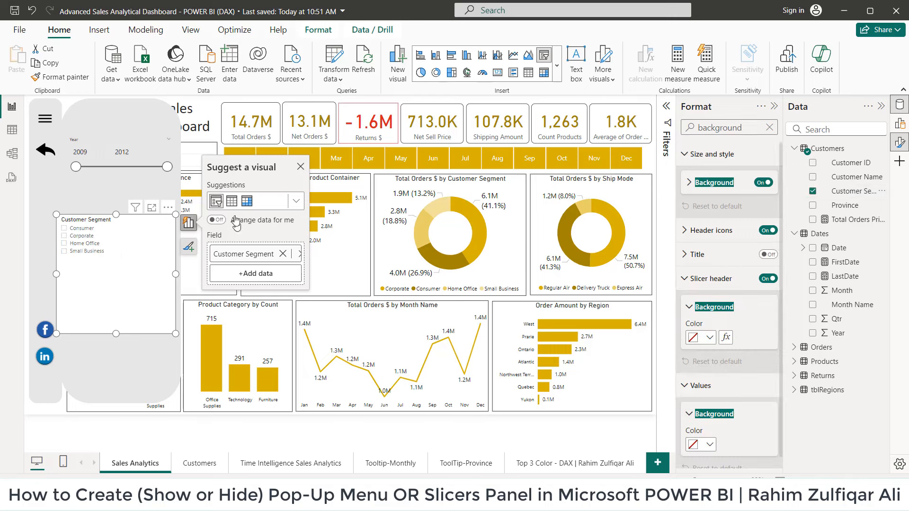
# Turn off the Customer Segment slicer's background and clear the formatting search.
pyautogui.click(760, 184)
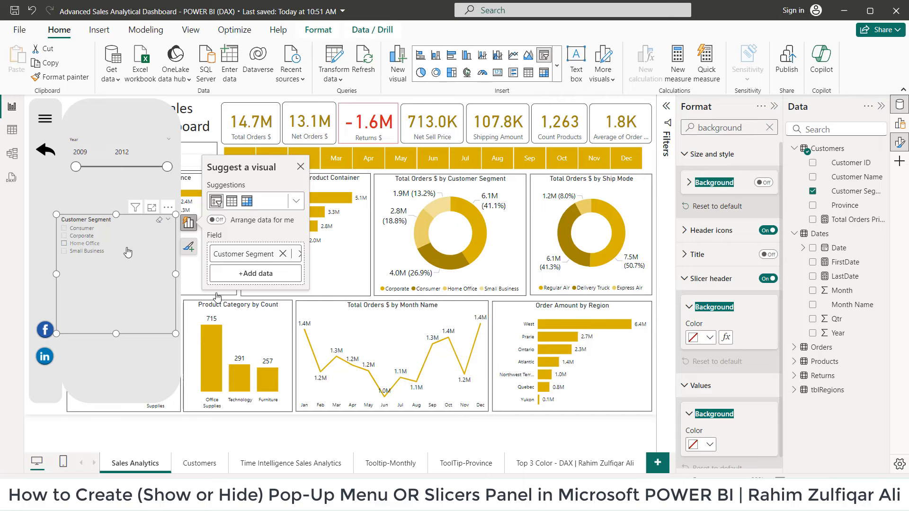
pyautogui.click(712, 280)
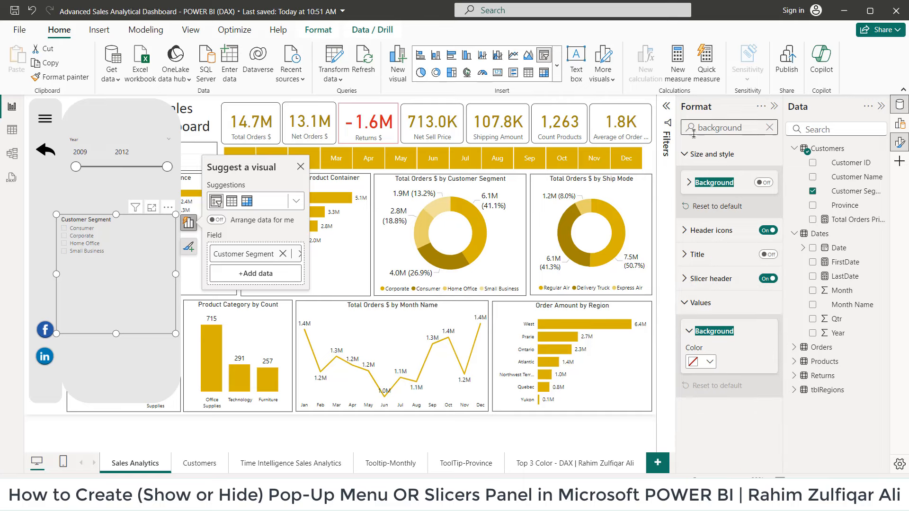
pyautogui.click(770, 128)
# Enable the "Select all" option in the Customer Segment slicer's selection settings.
pyautogui.click(710, 229)
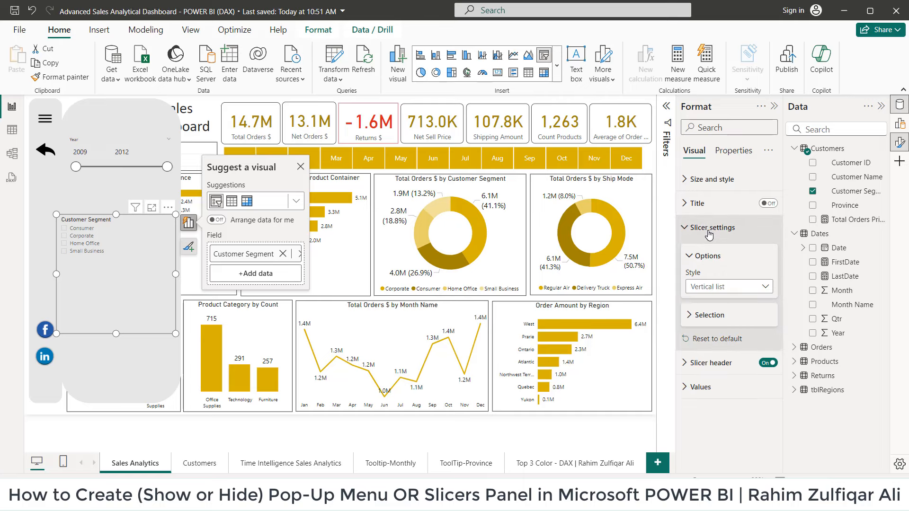
pyautogui.click(709, 229)
pyautogui.click(709, 230)
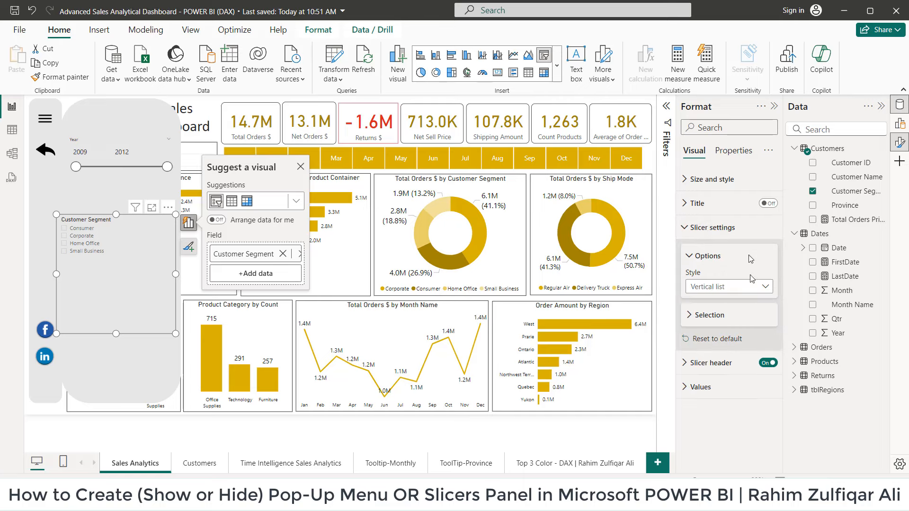
pyautogui.click(728, 315)
pyautogui.click(760, 367)
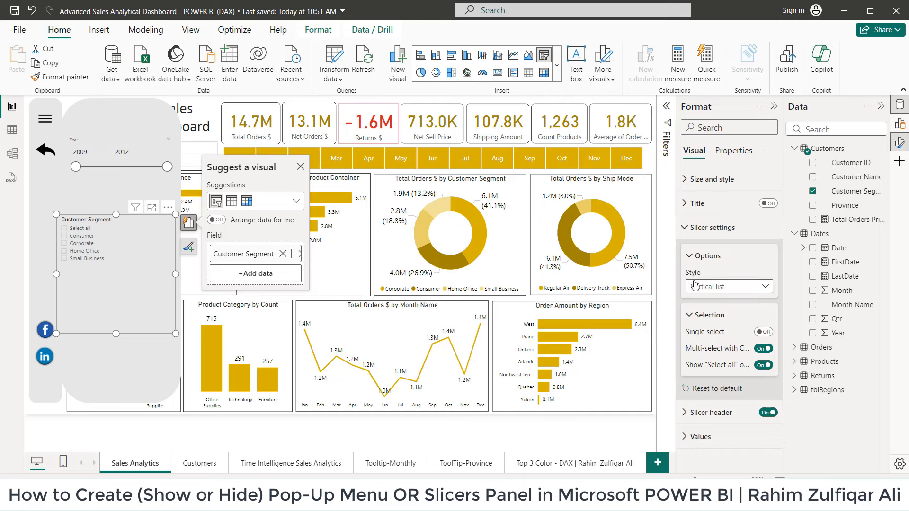
pyautogui.click(701, 256)
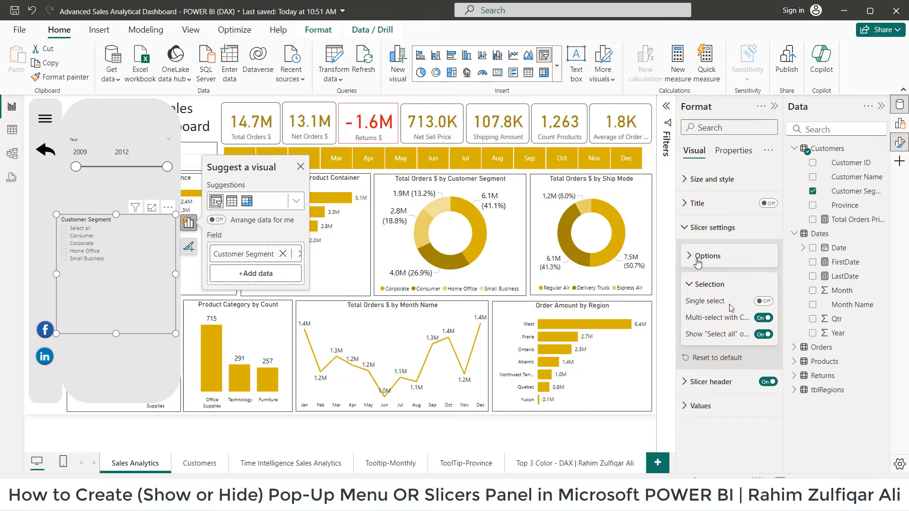
# Set the font size of the Customer Segment slicer's values to 18.
pyautogui.click(703, 405)
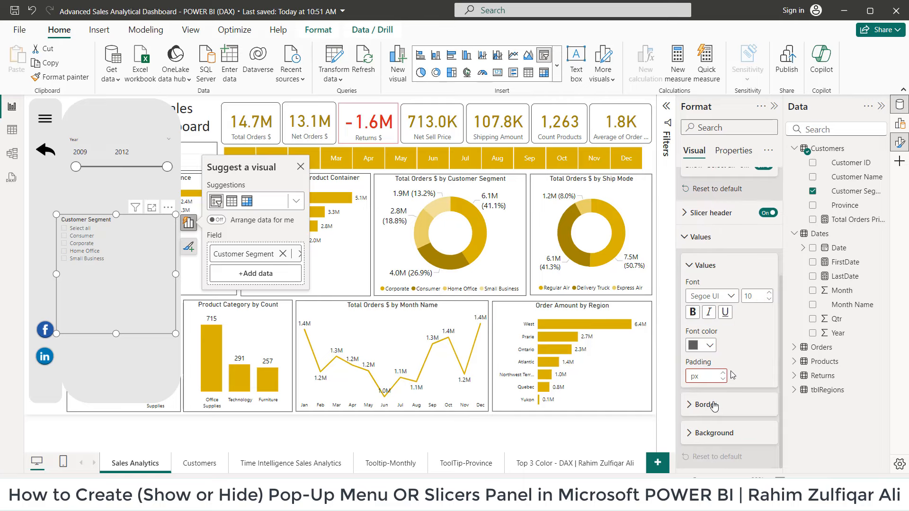
pyautogui.doubleClick(753, 296)
pyautogui.write('18')
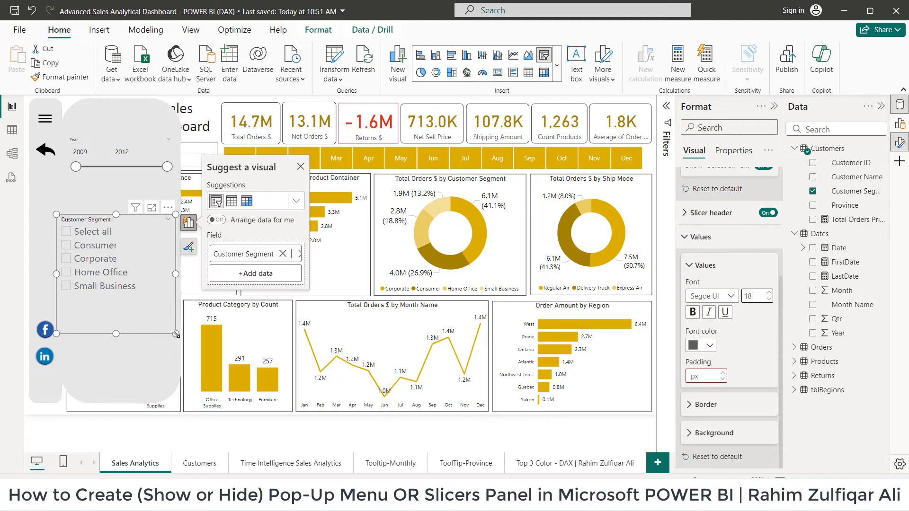
# Shrink the Customer Segment slicer to fit directly under the Year slicer and bring it to the front of the grey panel.
pyautogui.moveTo(176, 335); pyautogui.dragTo(160, 303)
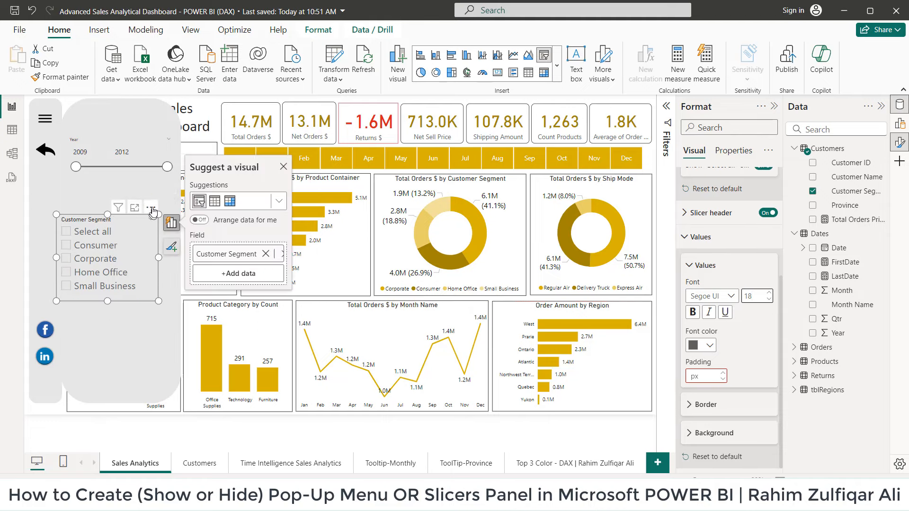
pyautogui.moveTo(152, 213); pyautogui.dragTo(165, 188)
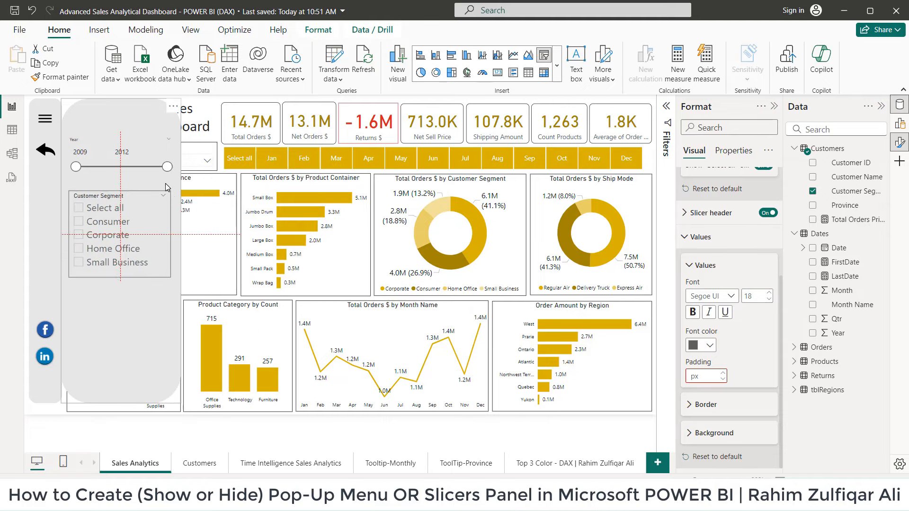
pyautogui.click(315, 34)
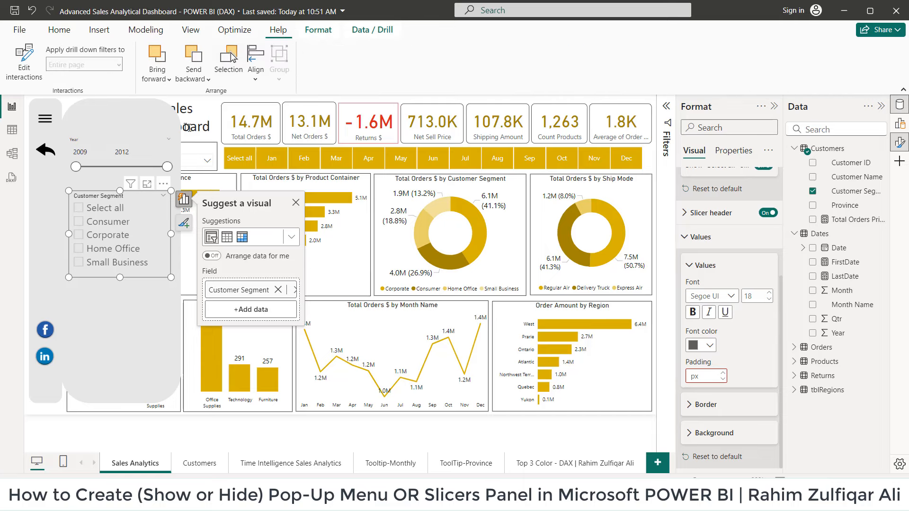
pyautogui.click(159, 75)
pyautogui.click(174, 119)
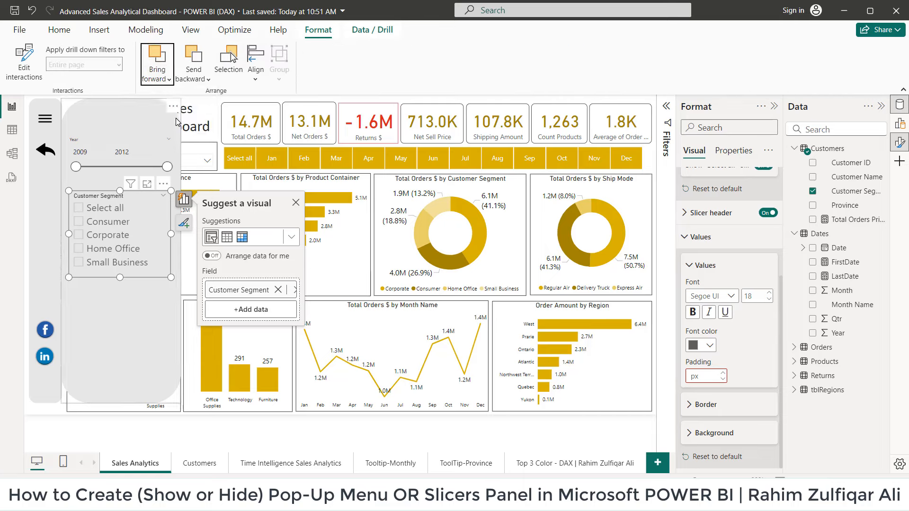
# Insert the Close.png image and place it as a small icon in the grey panel's upper-right corner, above the Year slicer.
pyautogui.click(60, 30)
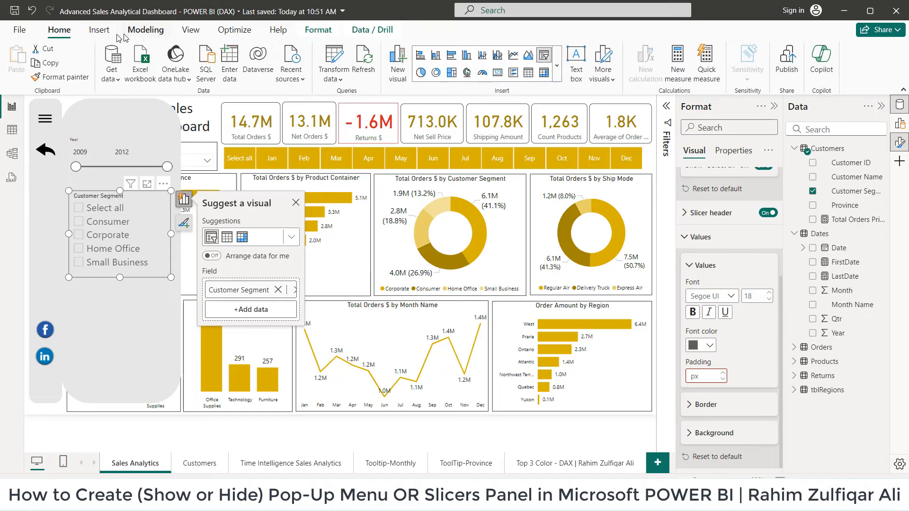
pyautogui.click(99, 30)
pyautogui.click(588, 75)
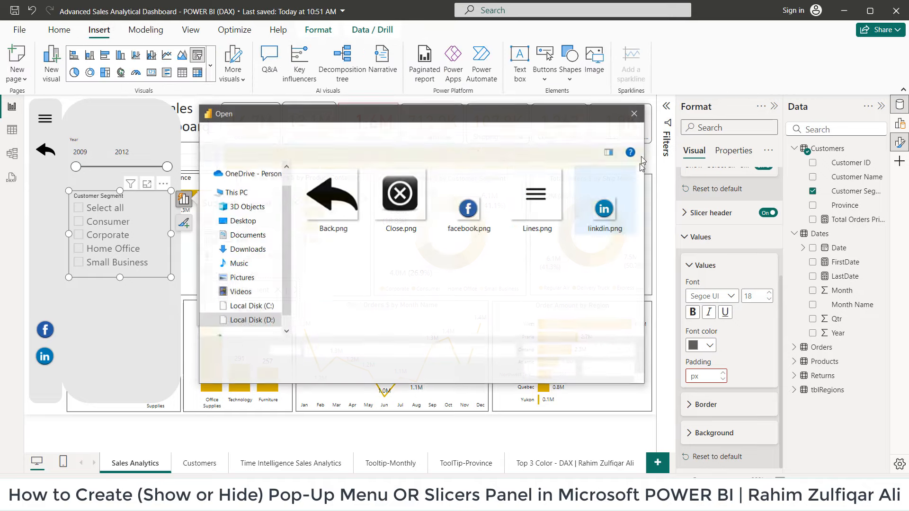
pyautogui.doubleClick(411, 196)
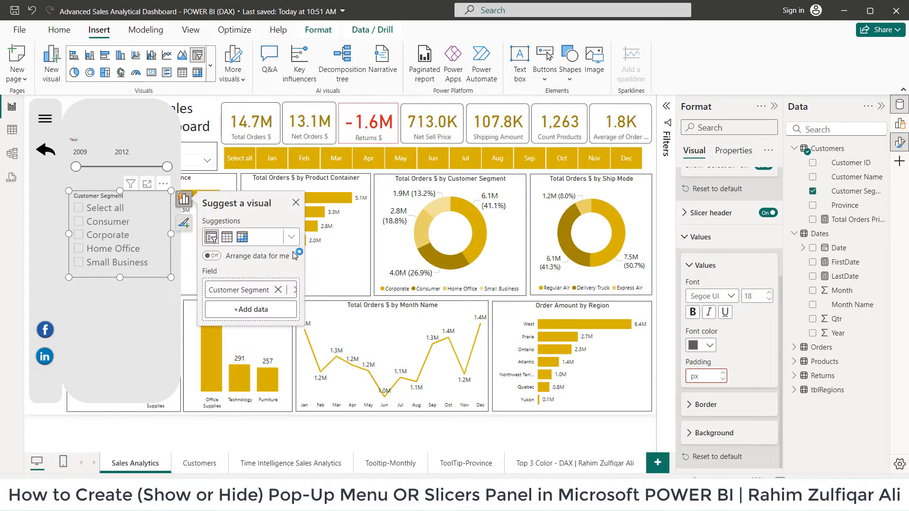
pyautogui.moveTo(184, 254); pyautogui.dragTo(169, 116)
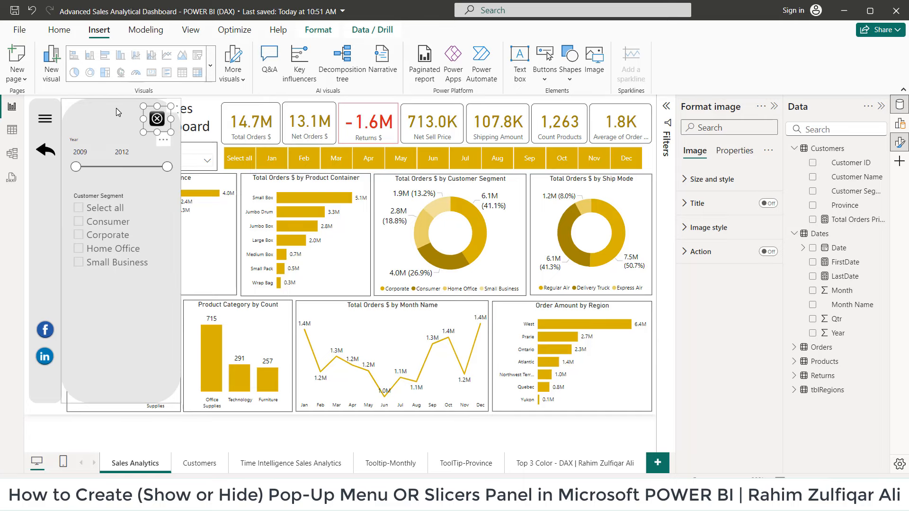
pyautogui.click(49, 152)
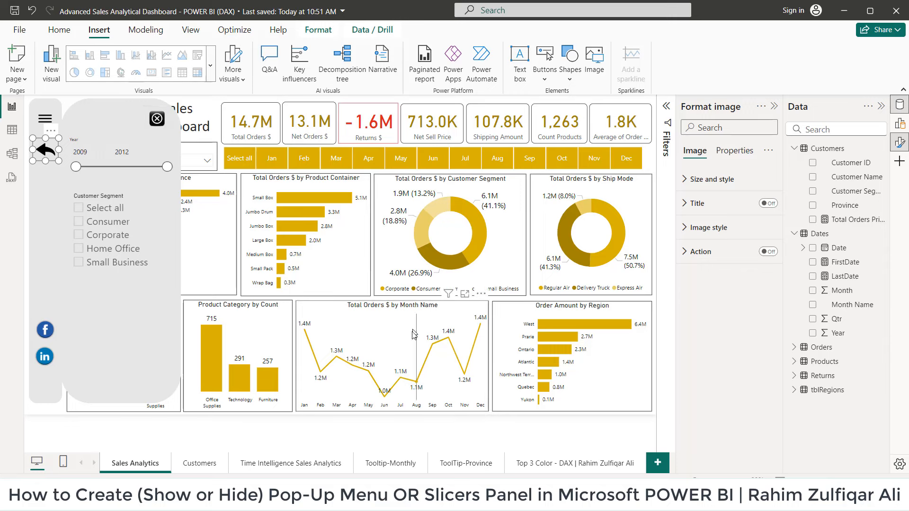
pyautogui.click(28, 198)
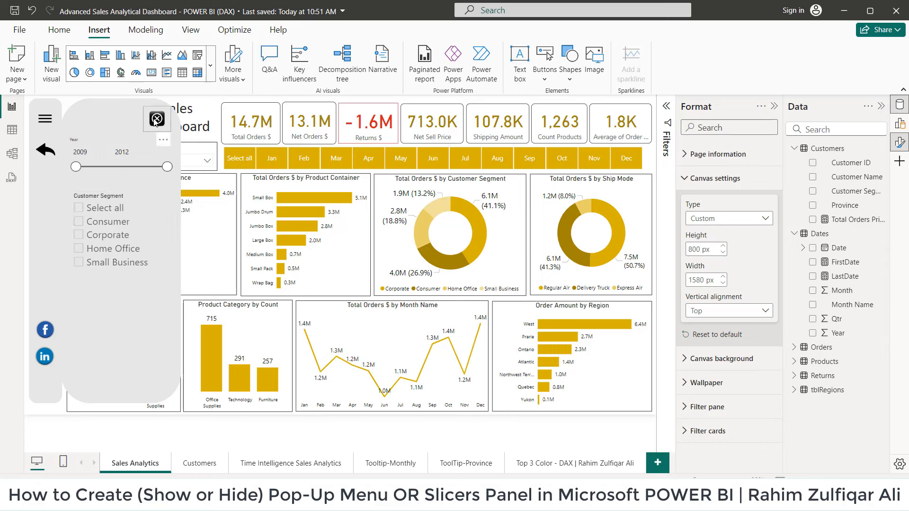
pyautogui.click(118, 113)
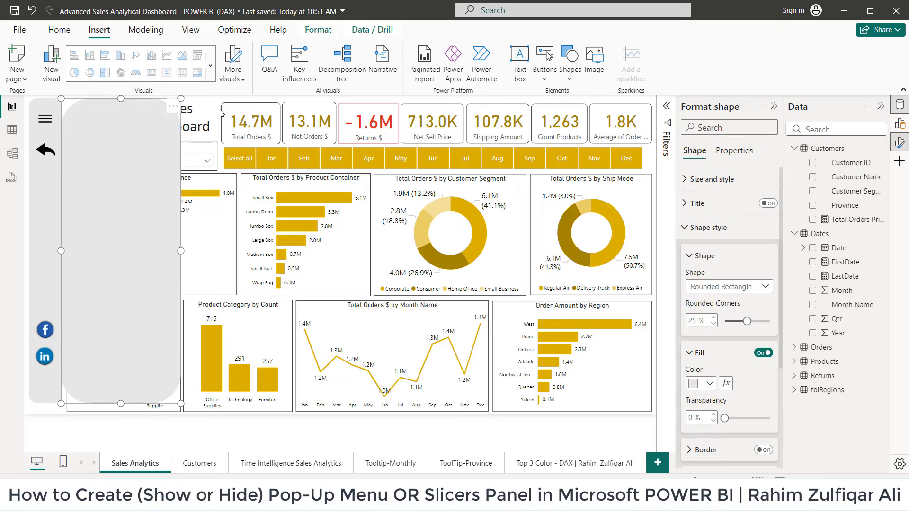
pyautogui.click(218, 115)
# Group the close icon, the Year slicer, the Customer Segment slicer and the grey rounded panel into one object.
pyautogui.click(159, 124)
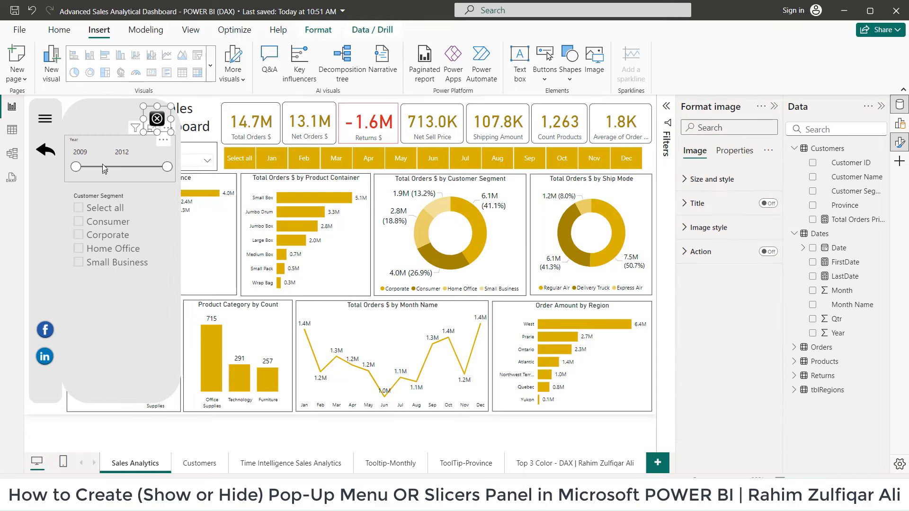
pyautogui.click(111, 142)
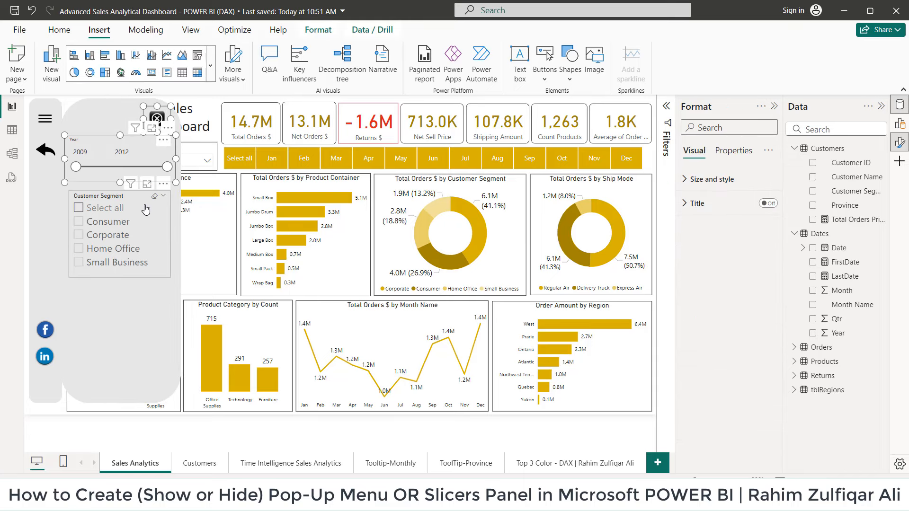
pyautogui.keyDown('ctrl'); pyautogui.click(137, 199); pyautogui.keyUp('ctrl')
pyautogui.keyDown('ctrl'); pyautogui.click(124, 115); pyautogui.keyUp('ctrl')
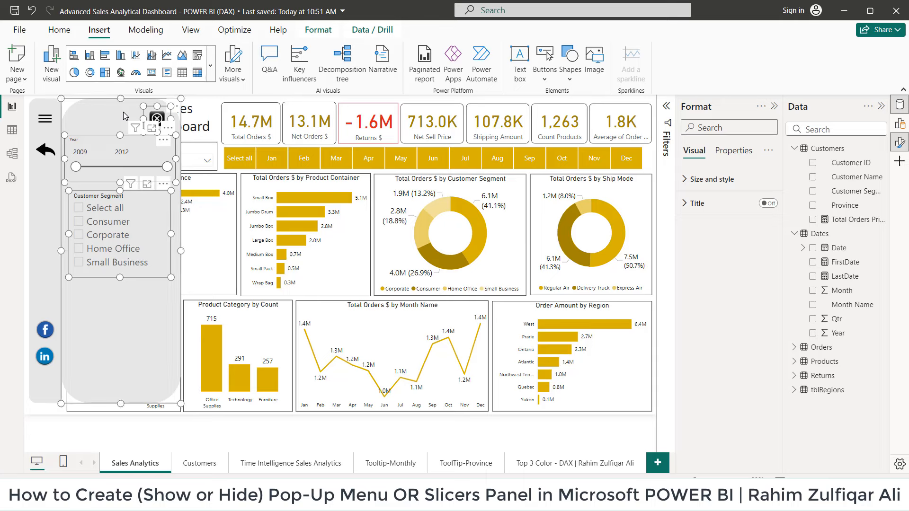
pyautogui.click(320, 32)
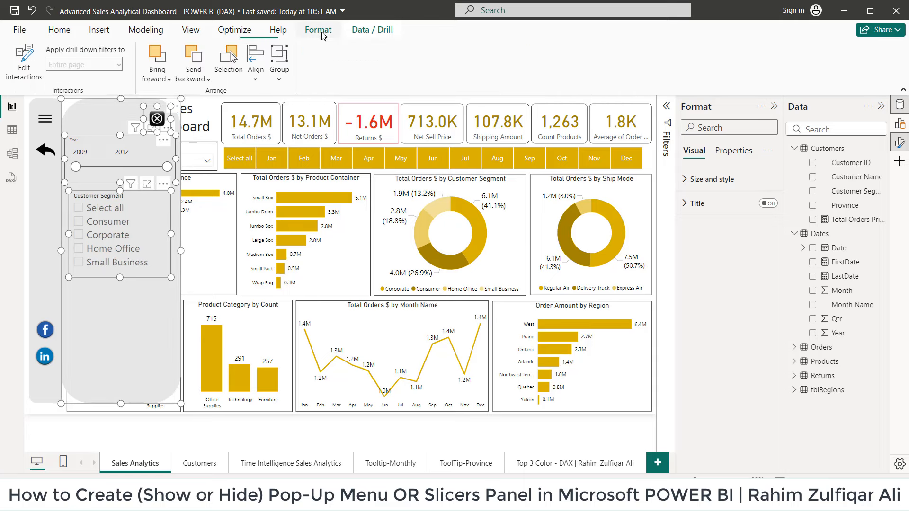
pyautogui.click(280, 79)
pyautogui.click(298, 98)
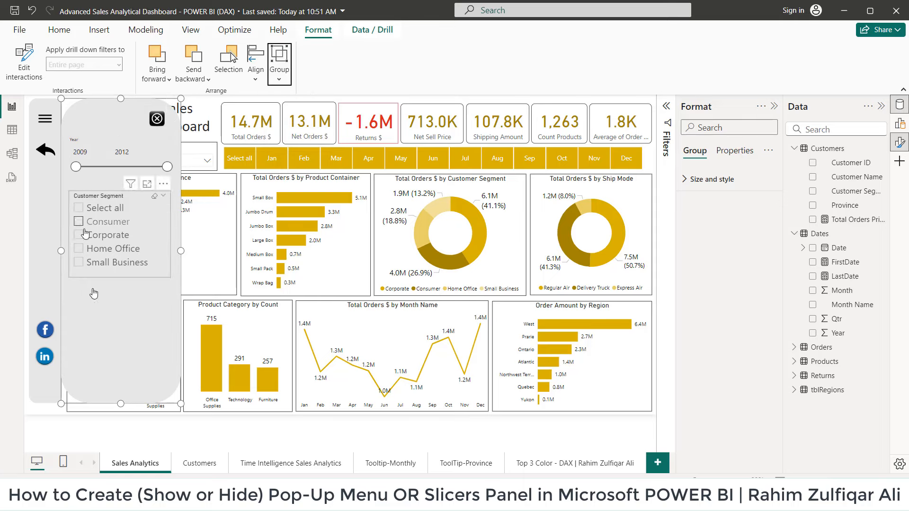
pyautogui.click(252, 102)
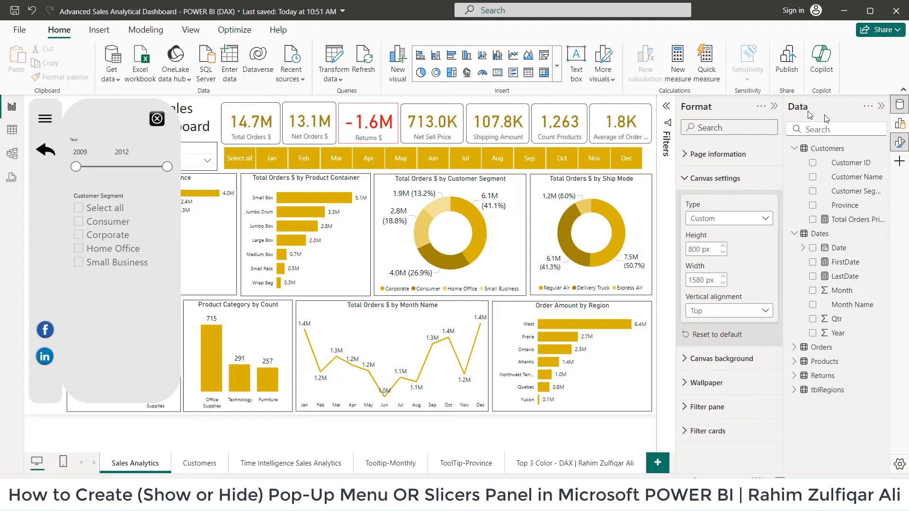
# Close the Data and Format panes and show the Bookmarks and Selection panes.
pyautogui.click(880, 105)
pyautogui.click(881, 106)
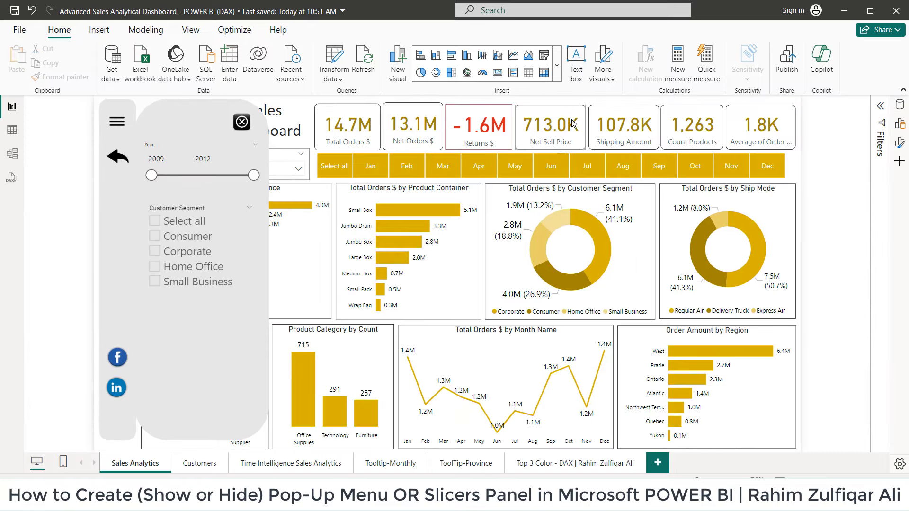
pyautogui.click(191, 29)
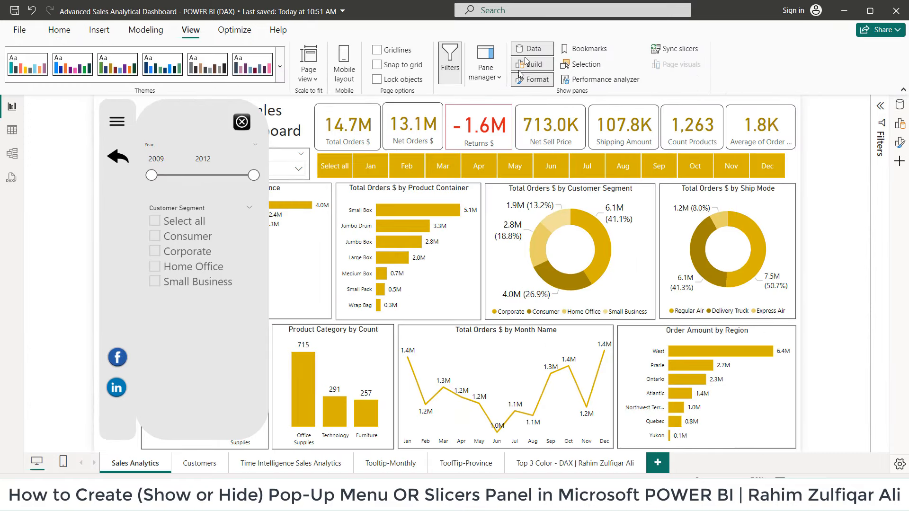
pyautogui.click(588, 48)
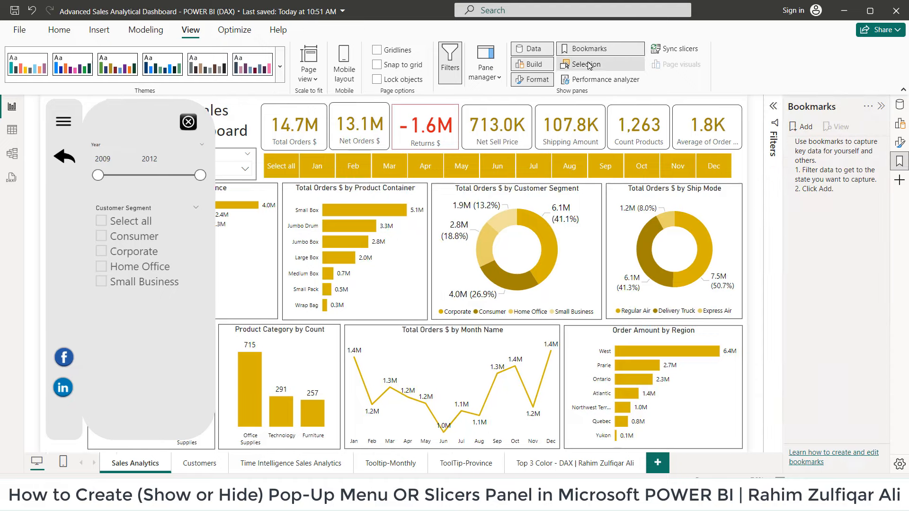
pyautogui.click(586, 64)
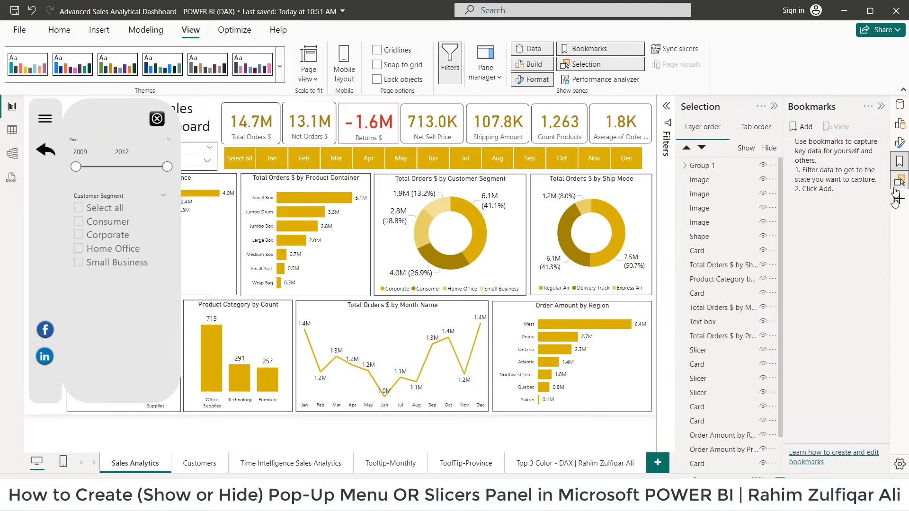
pyautogui.click(899, 199)
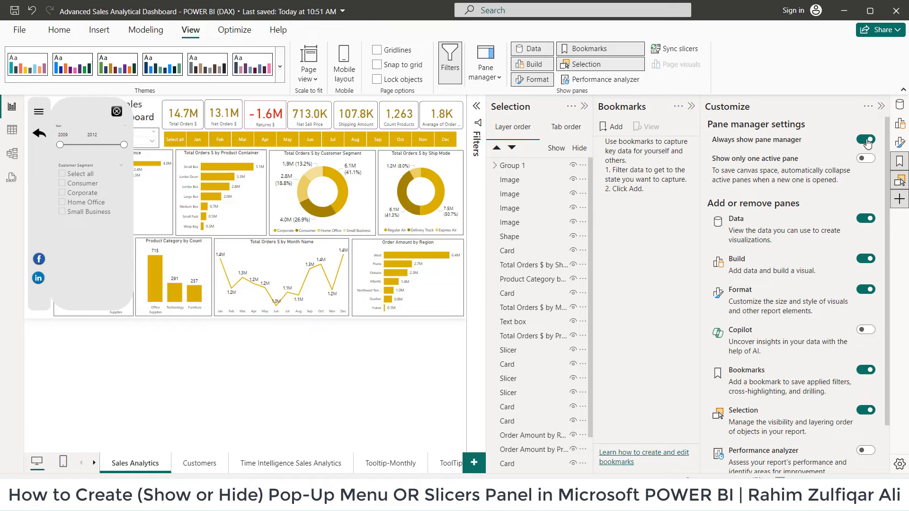
pyautogui.click(882, 107)
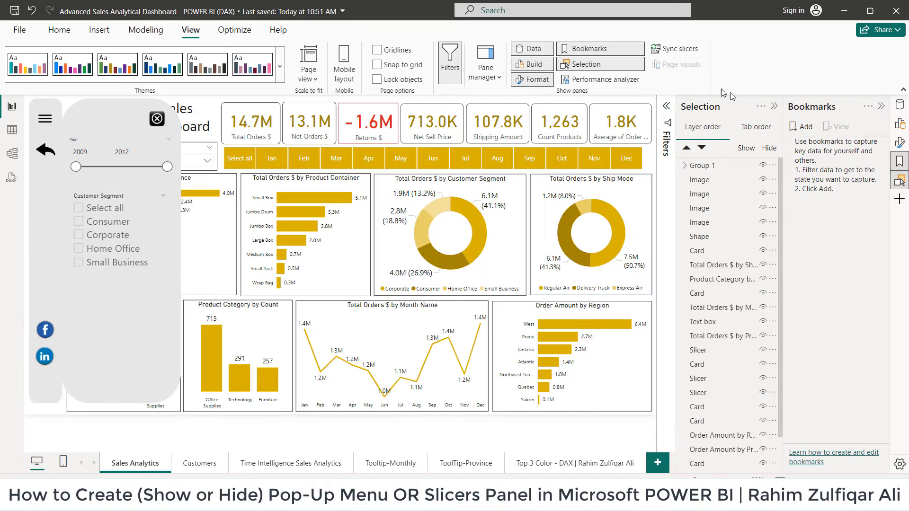
# Rename the three-line menu icon's layer as Show and the back arrow's layer as Hide.
pyautogui.click(44, 122)
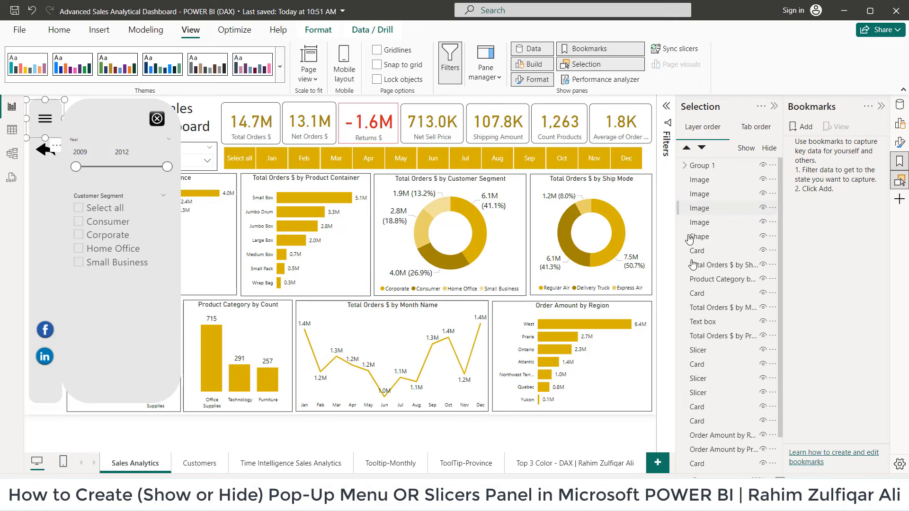
pyautogui.doubleClick(722, 209)
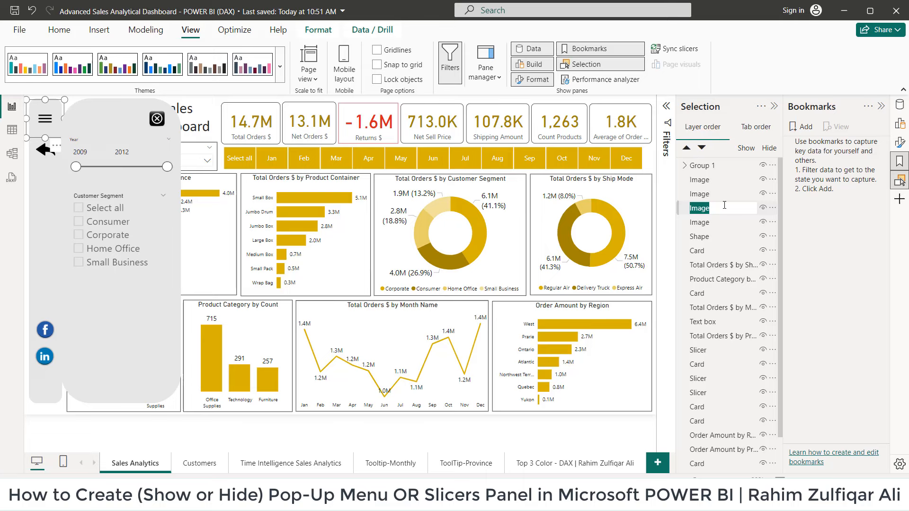
pyautogui.write('Show')
pyautogui.press('Return')
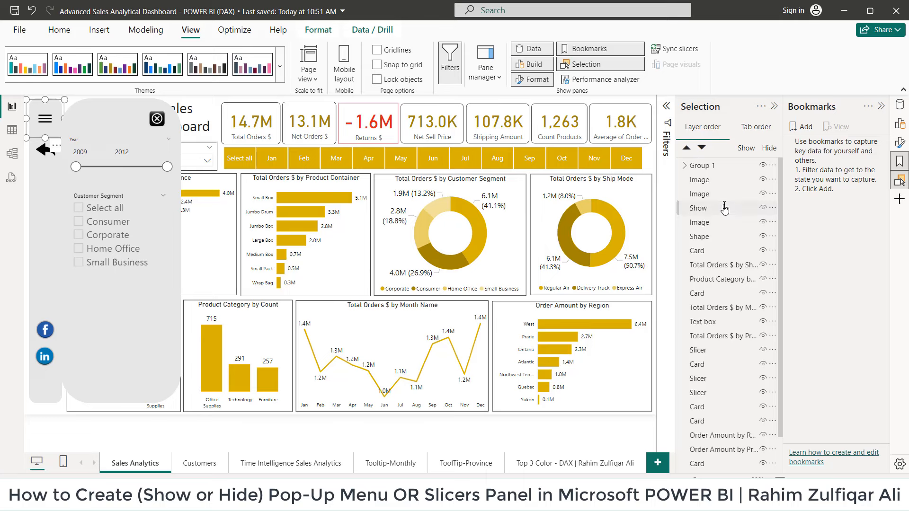
pyautogui.click(700, 222)
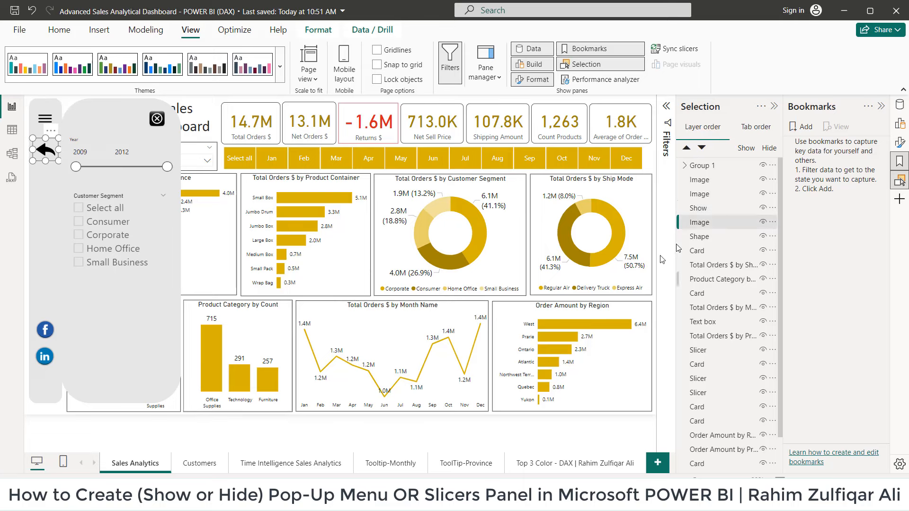
pyautogui.doubleClick(729, 224)
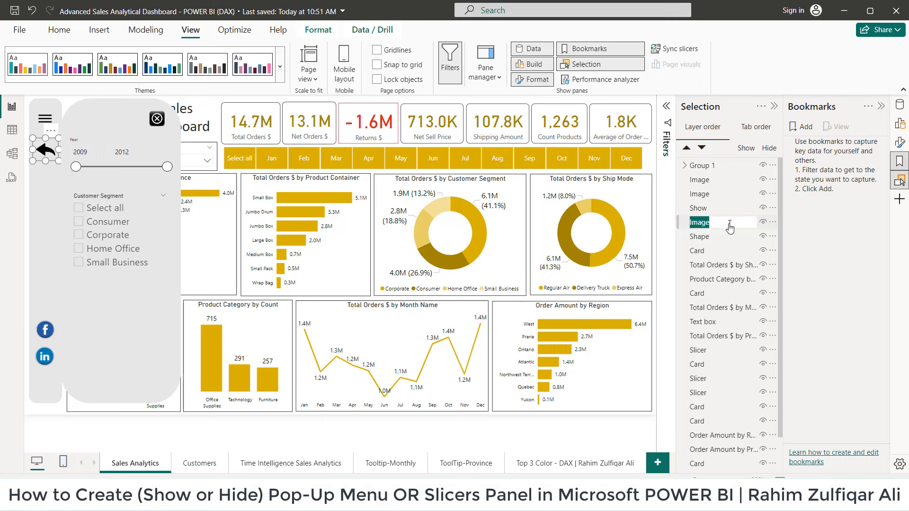
pyautogui.write('Hide')
pyautogui.press('Return')
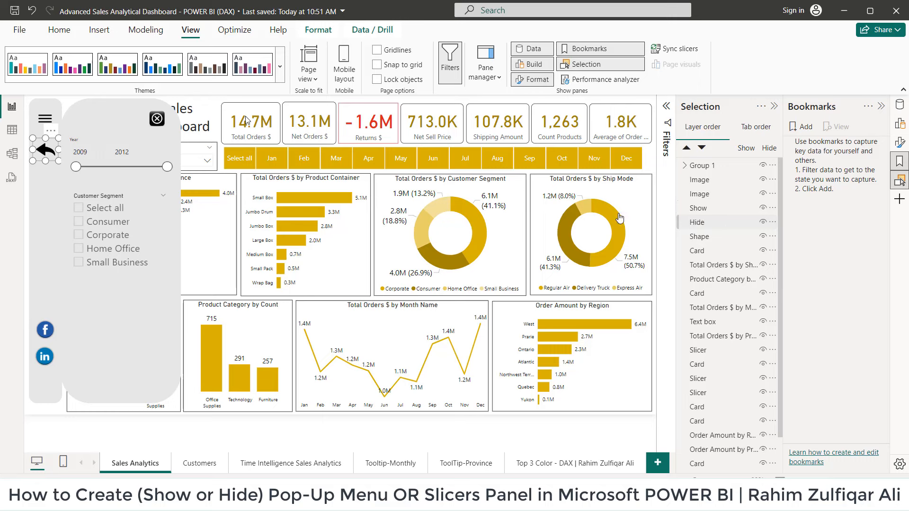
# Rename the grouped slicer panel's layer as popupMenu.
pyautogui.click(83, 111)
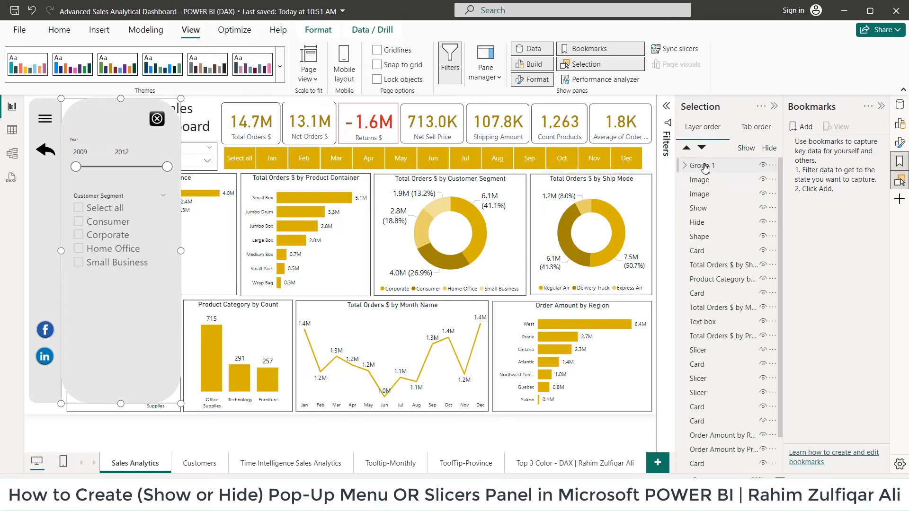
pyautogui.doubleClick(725, 167)
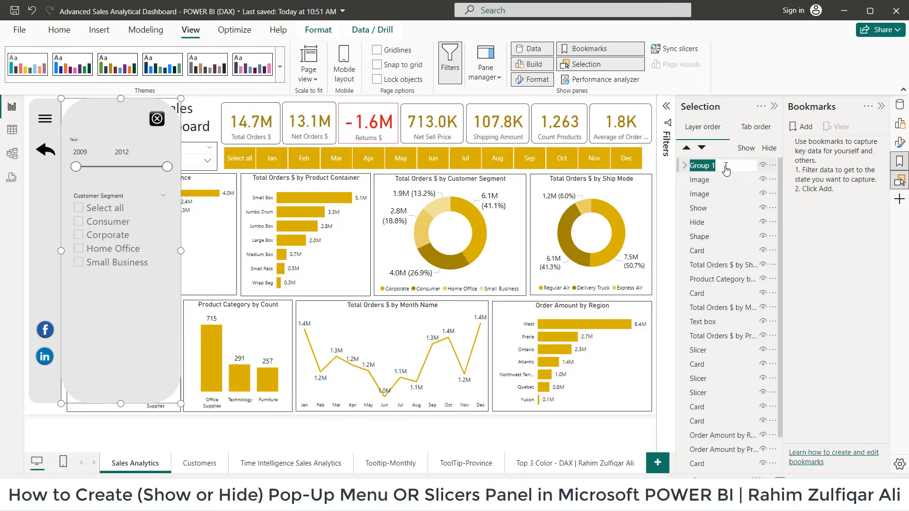
pyautogui.write('popupMenu')
pyautogui.press('Return')
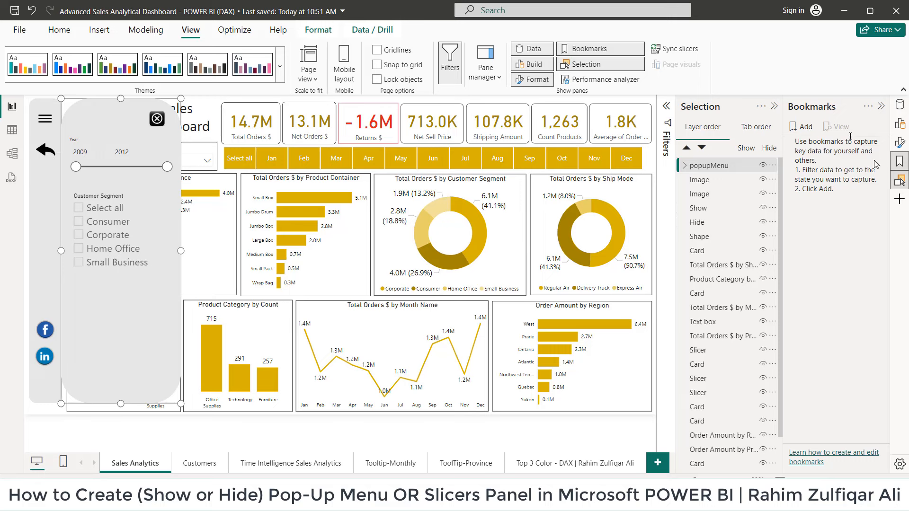
# Add a bookmark of the page with the slicer panel visible and name it Show.
pyautogui.doubleClick(810, 147)
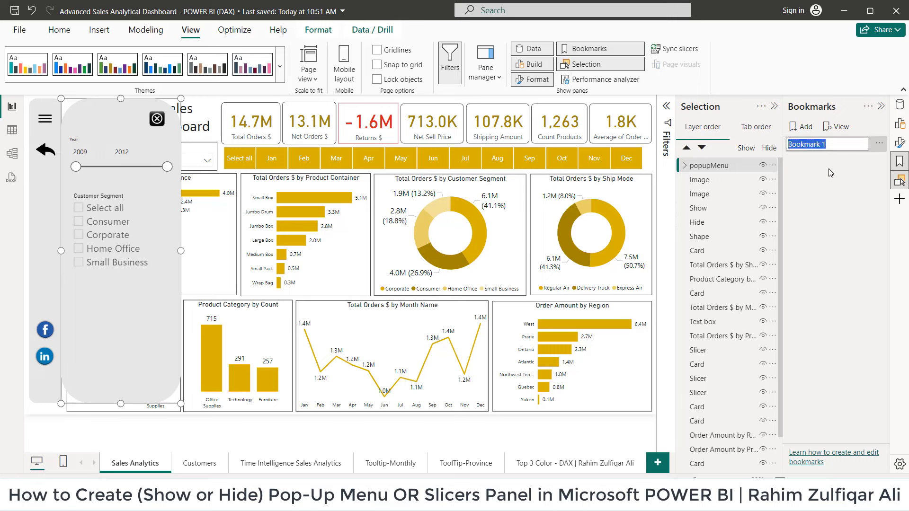
pyautogui.write('Show')
pyautogui.press('Return')
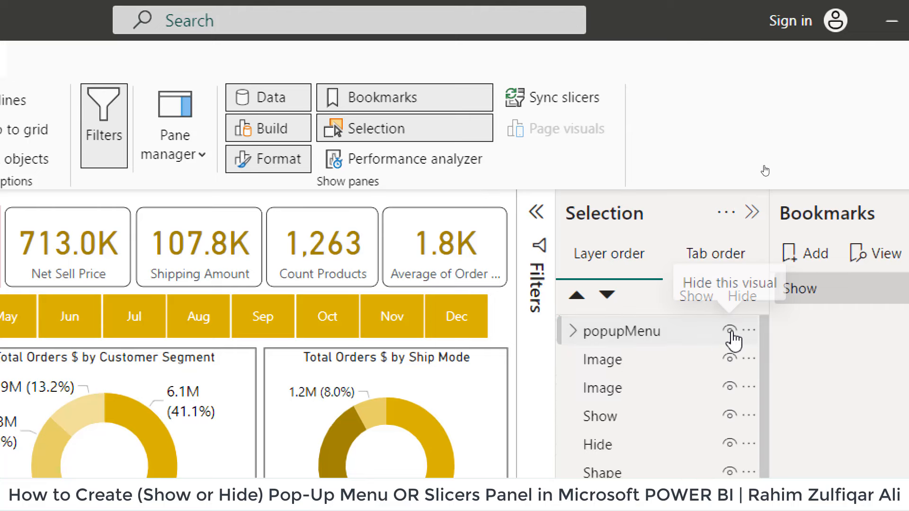
# Hide the popupMenu group and add a bookmark of that page state named Hide.
pyautogui.click(730, 332)
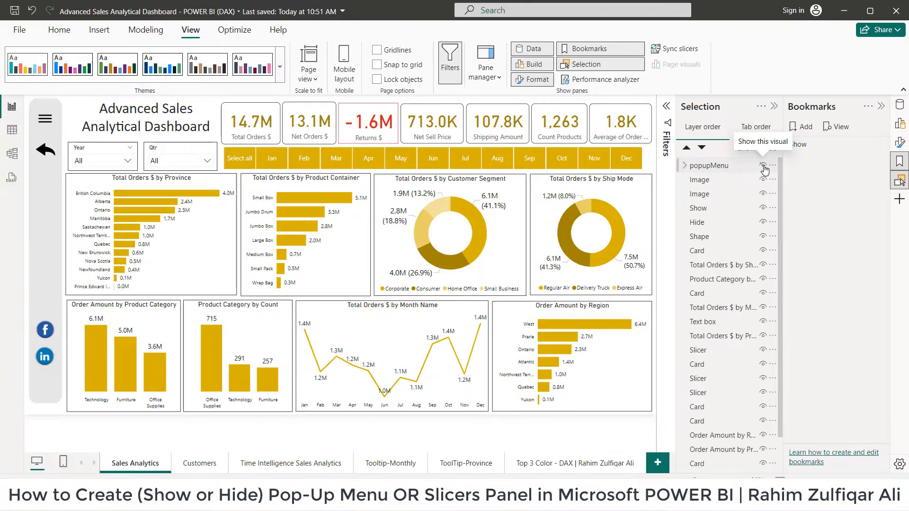
pyautogui.click(810, 129)
pyautogui.doubleClick(803, 163)
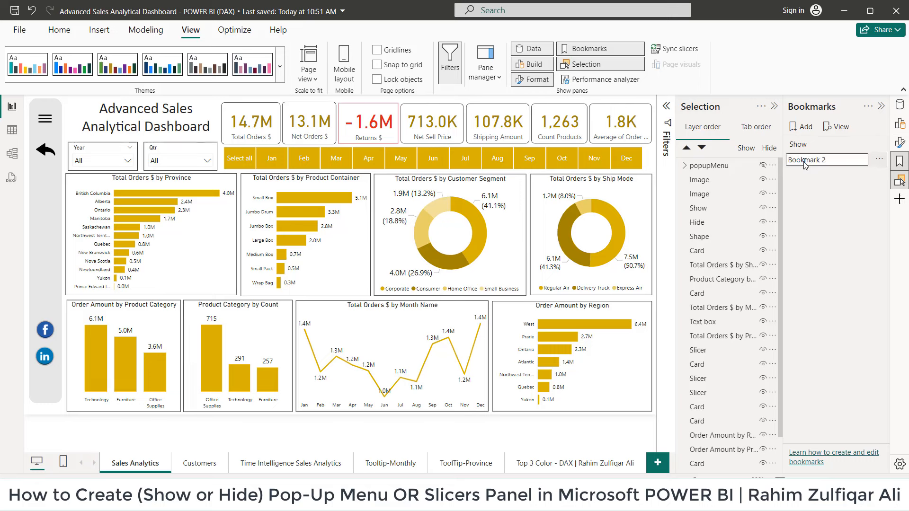
pyautogui.hotkey('ctrl', 'a')
pyautogui.write('Hi')
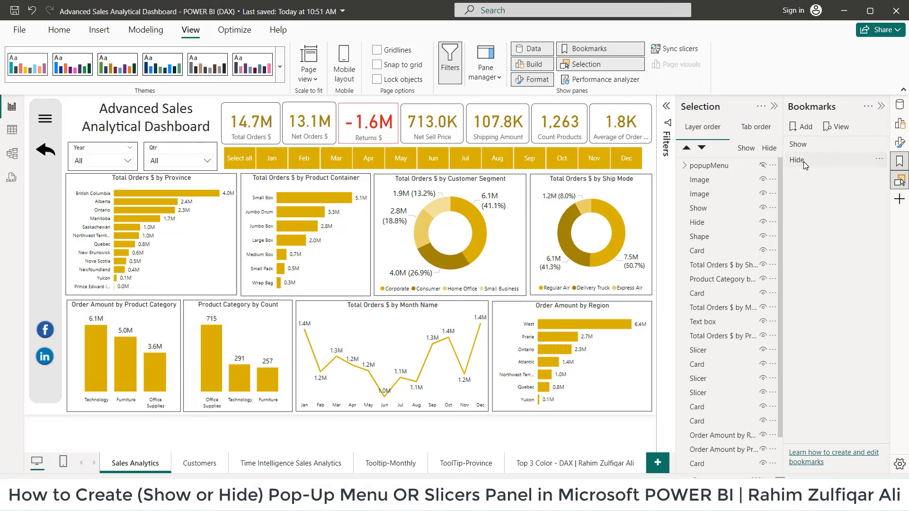
# Test the Show and Hide bookmarks by switching between them, finishing with the slicer panel shown.
pyautogui.rightClick(802, 160)
pyautogui.click(772, 171)
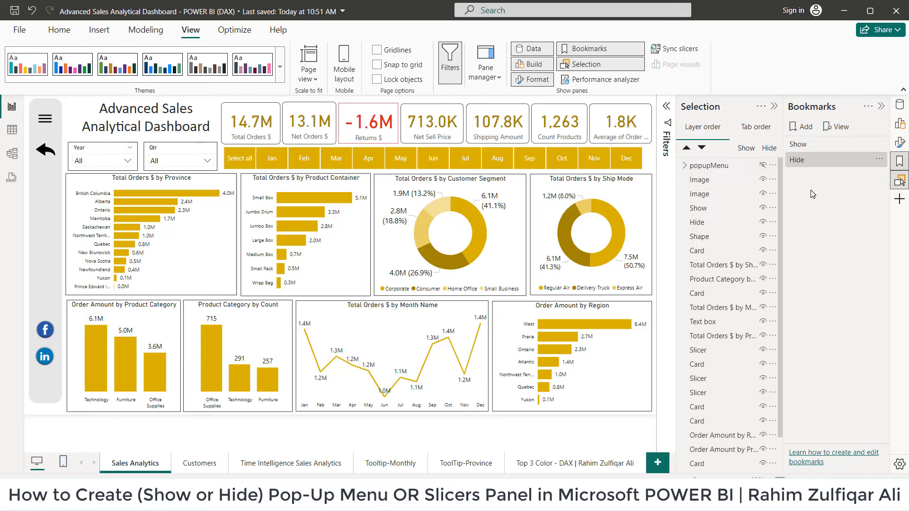
pyautogui.click(800, 145)
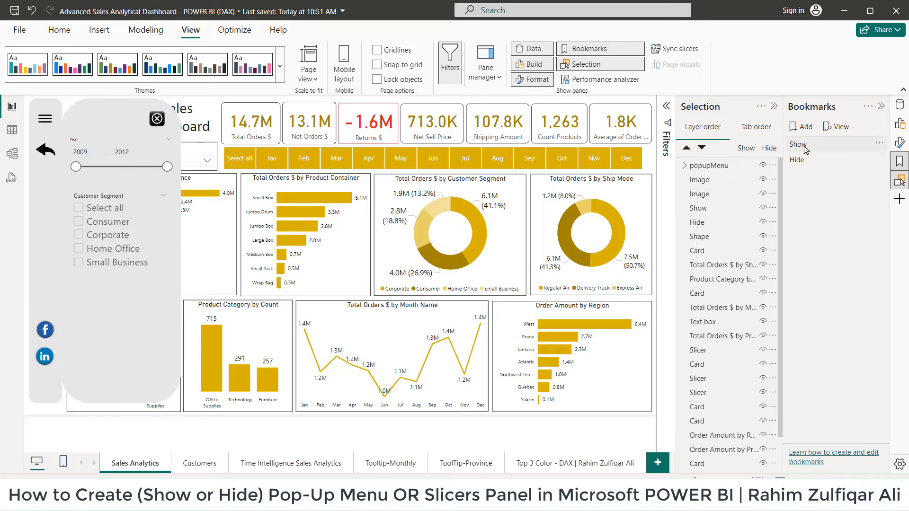
pyautogui.click(800, 146)
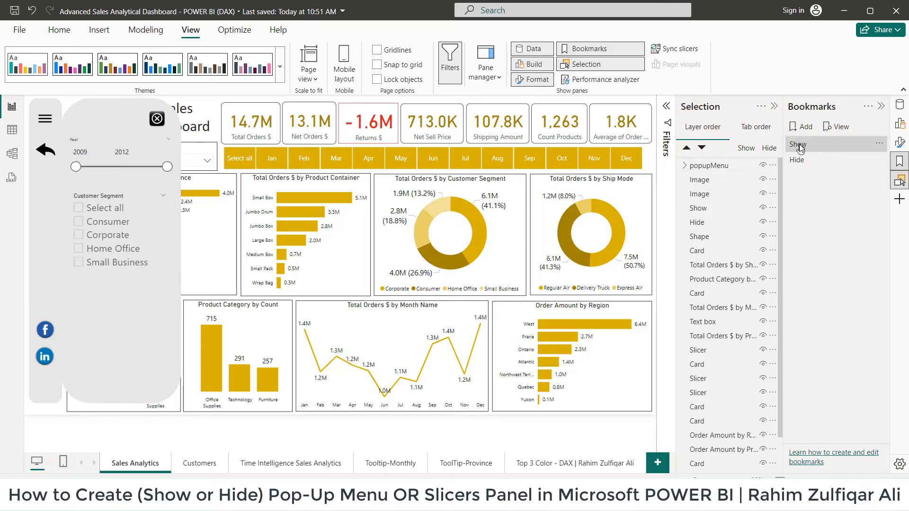
pyautogui.rightClick(800, 148)
pyautogui.click(800, 163)
pyautogui.click(802, 161)
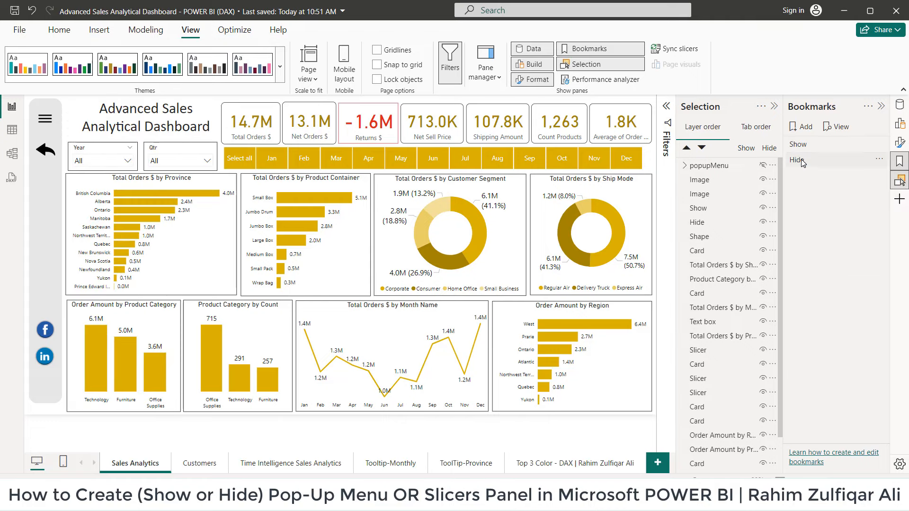
pyautogui.click(808, 149)
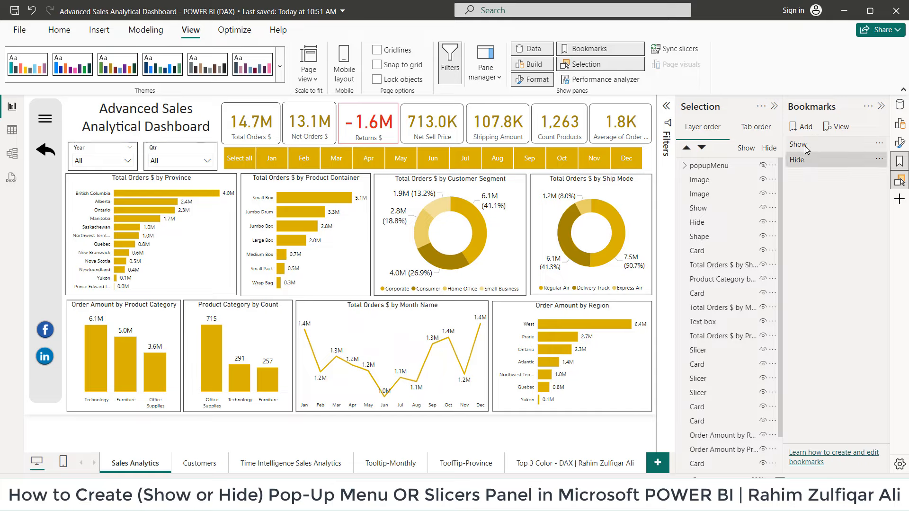
pyautogui.click(805, 147)
pyautogui.click(807, 164)
pyautogui.click(808, 141)
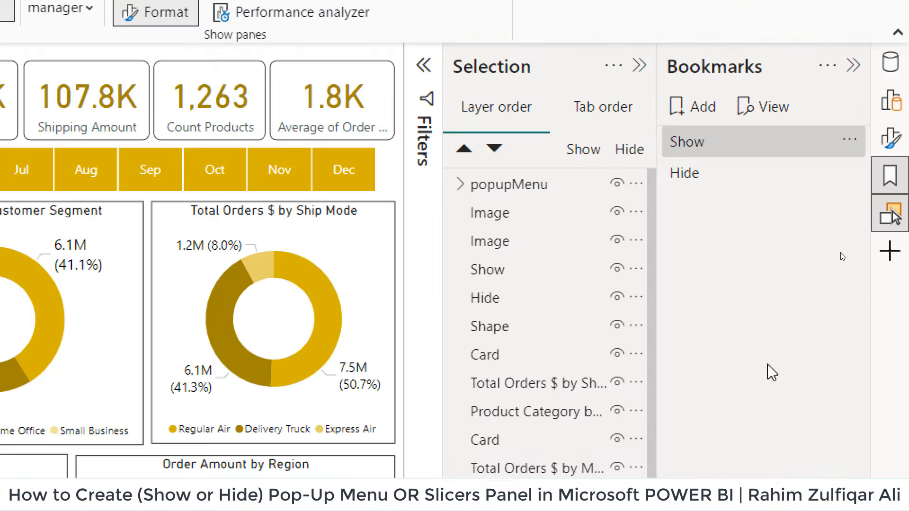
pyautogui.click(691, 181)
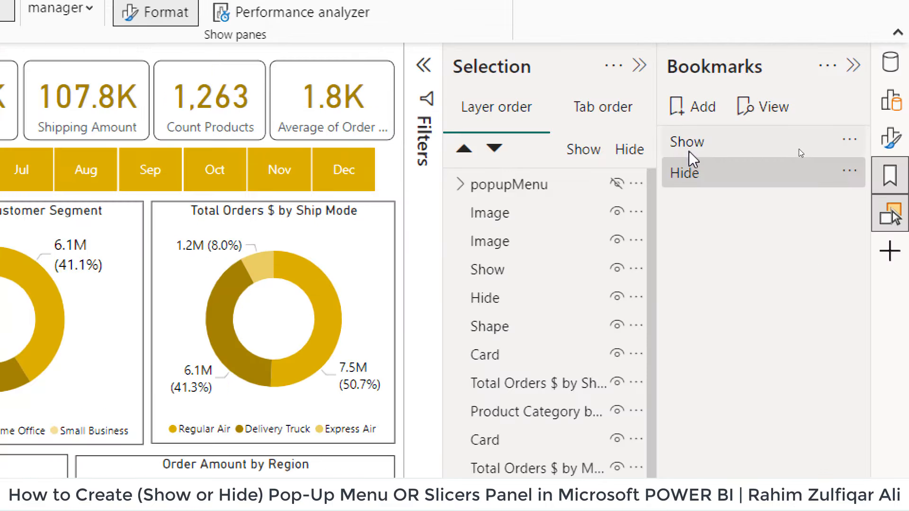
pyautogui.click(689, 151)
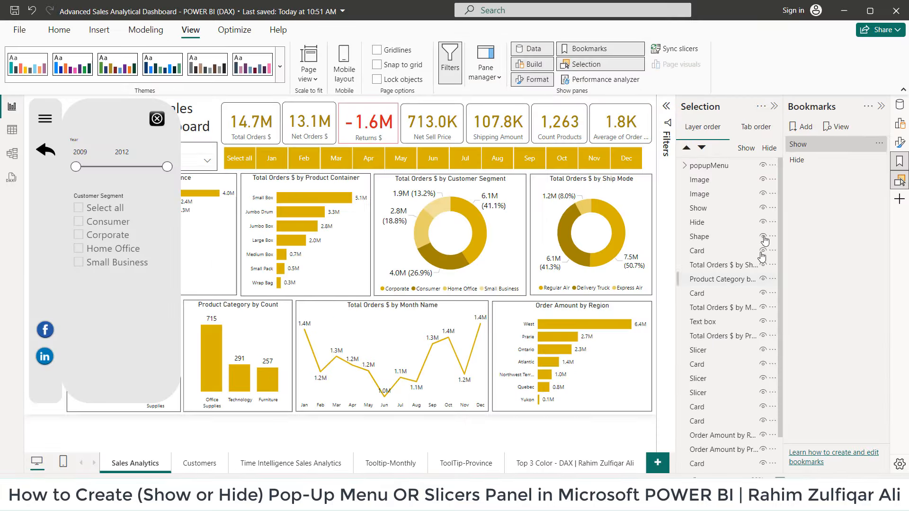
pyautogui.click(797, 161)
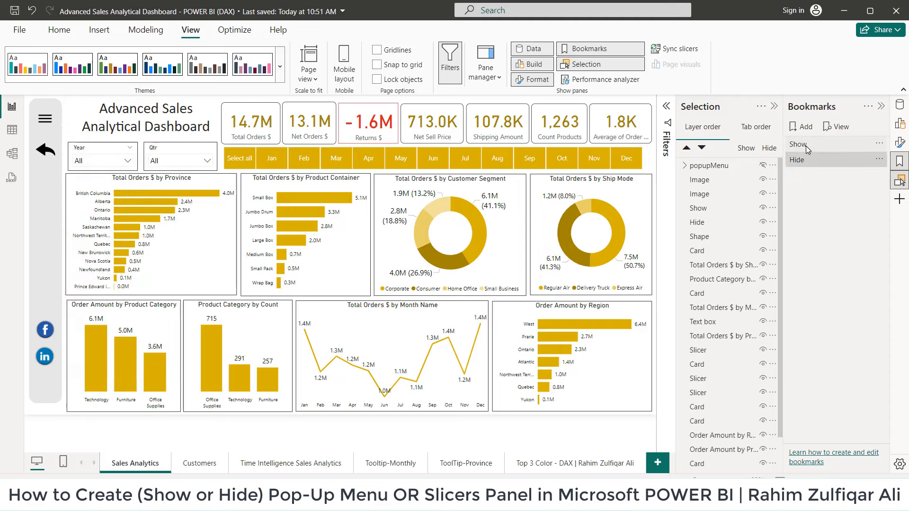
pyautogui.keyDown('ctrl'); pyautogui.click(51, 123); pyautogui.keyUp('ctrl')
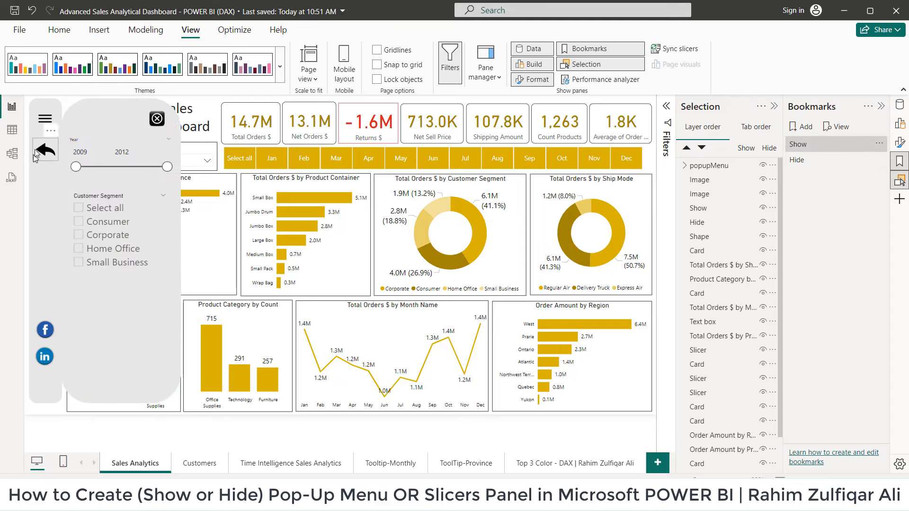
# Close the Bookmarks and Selection panes and turn on the menu icon's action with type Bookmark and bookmark Show.
pyautogui.click(880, 107)
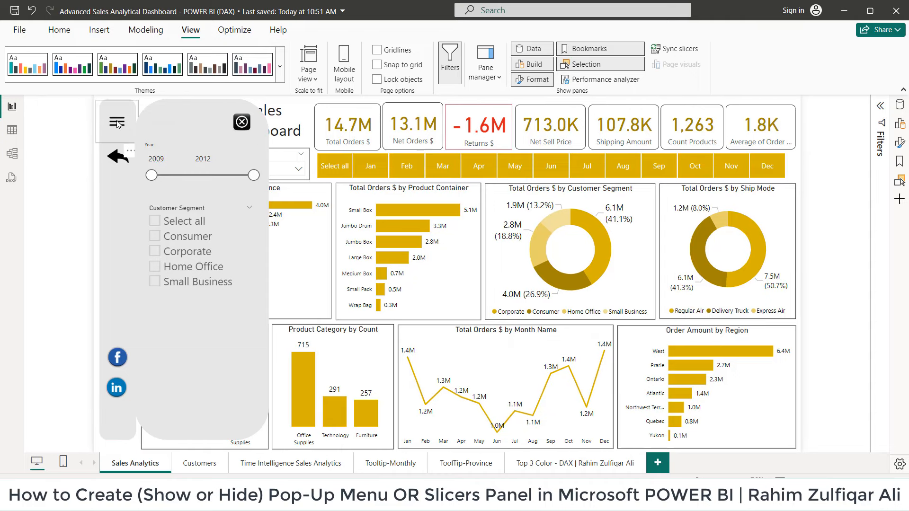
pyautogui.click(118, 124)
pyautogui.click(130, 151)
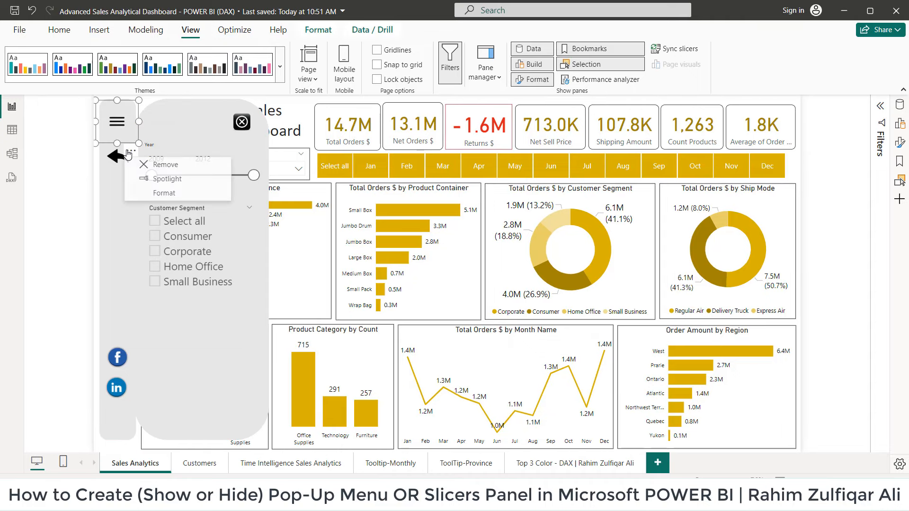
pyautogui.click(161, 192)
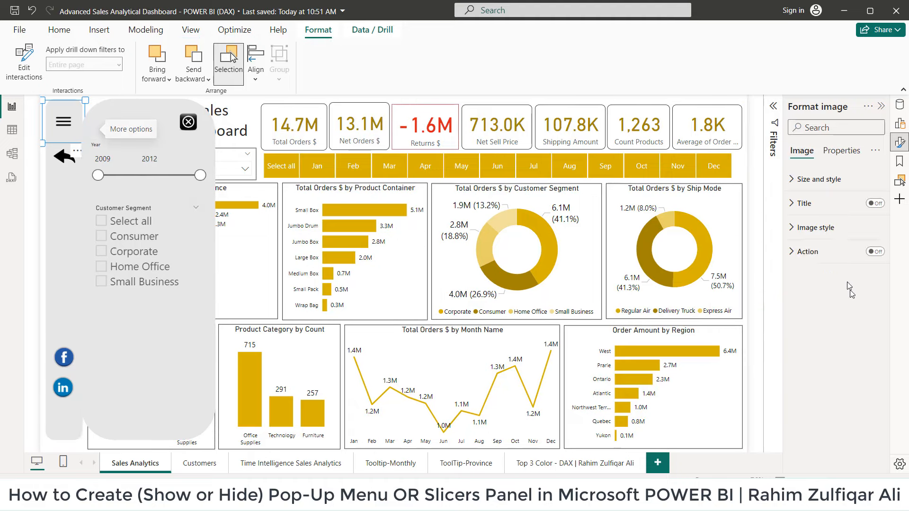
pyautogui.click(800, 252)
pyautogui.click(876, 252)
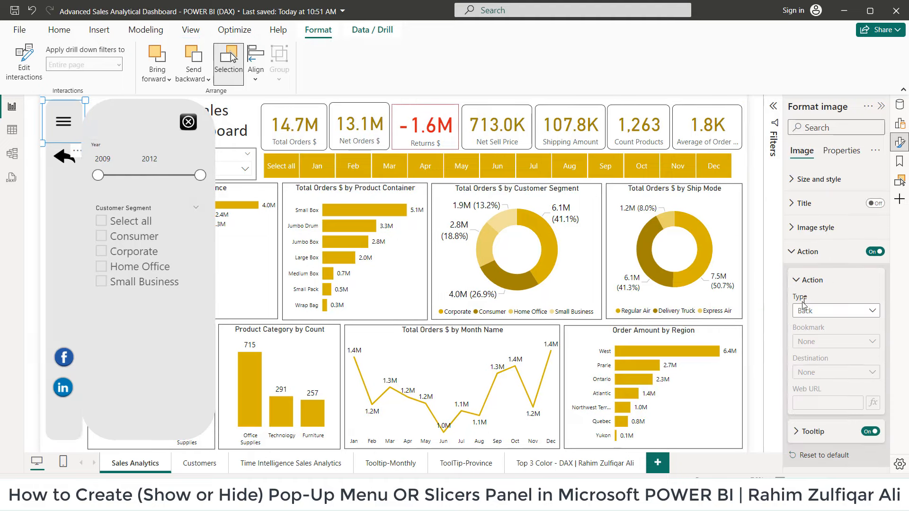
pyautogui.click(833, 311)
pyautogui.click(818, 347)
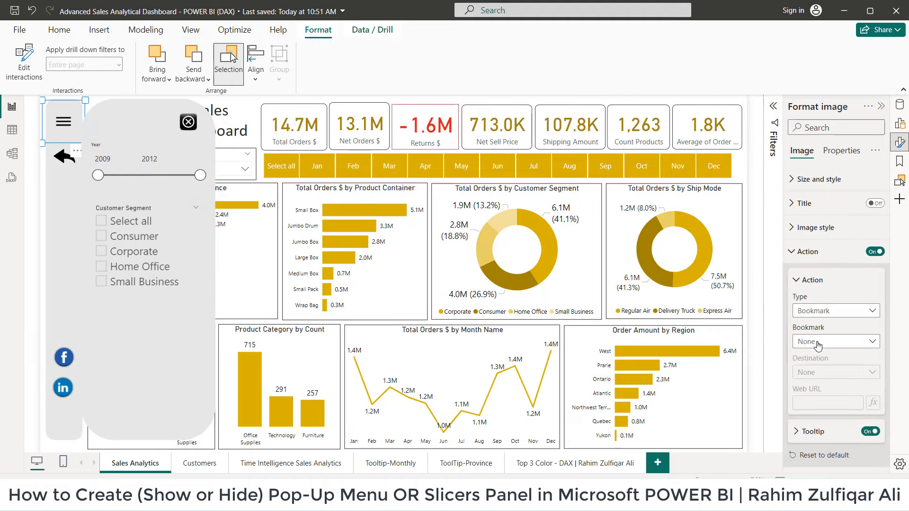
pyautogui.click(826, 342)
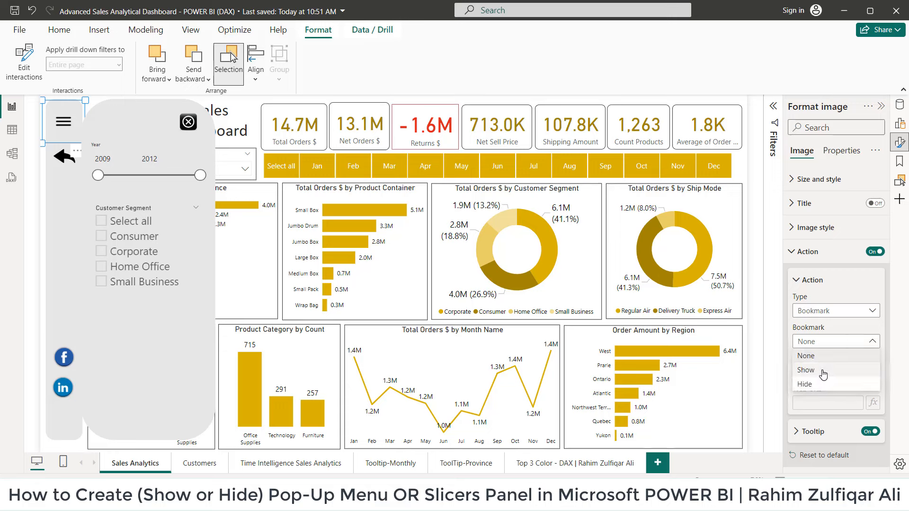
pyautogui.click(824, 370)
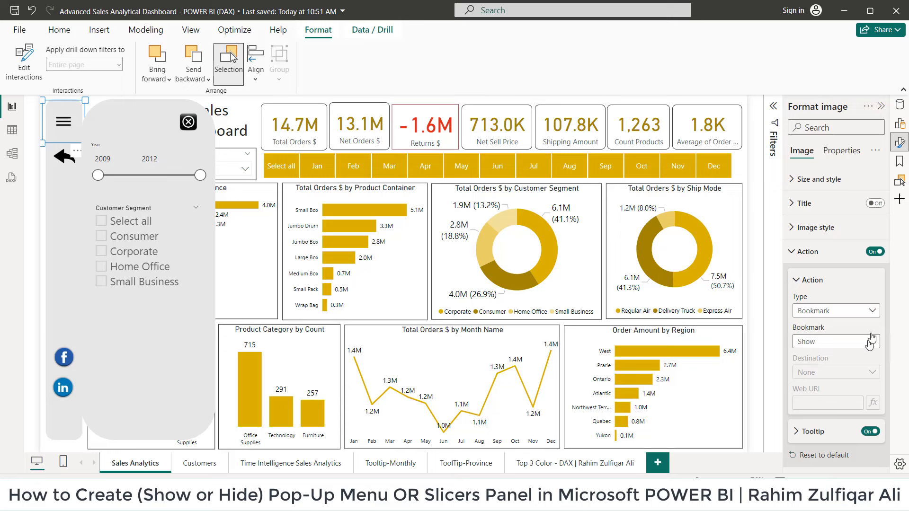
# Turn on the back arrow image's action with type Bookmark and bookmark Hide.
pyautogui.click(813, 252)
pyautogui.click(56, 160)
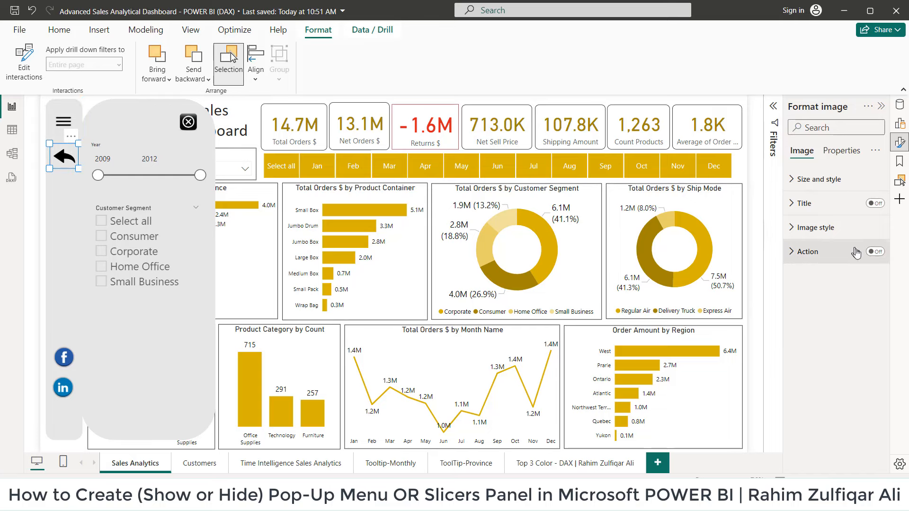
pyautogui.click(876, 251)
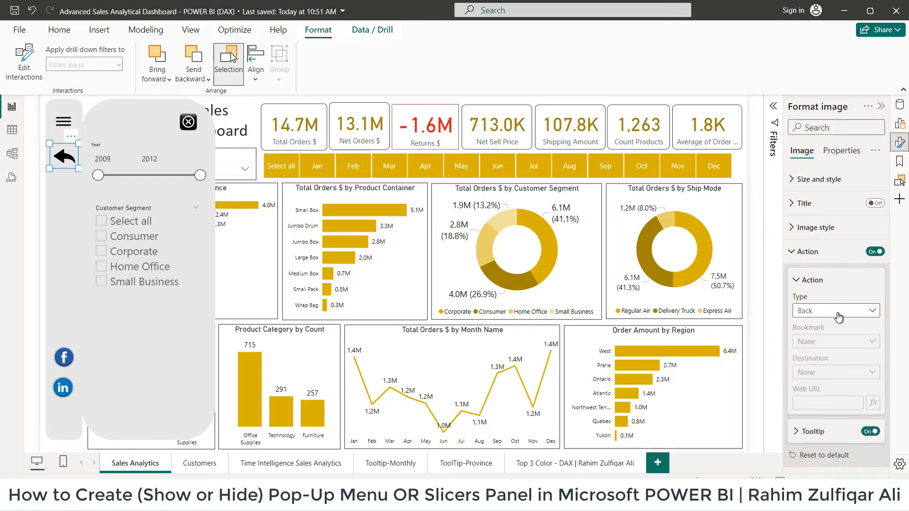
pyautogui.click(836, 314)
pyautogui.click(821, 340)
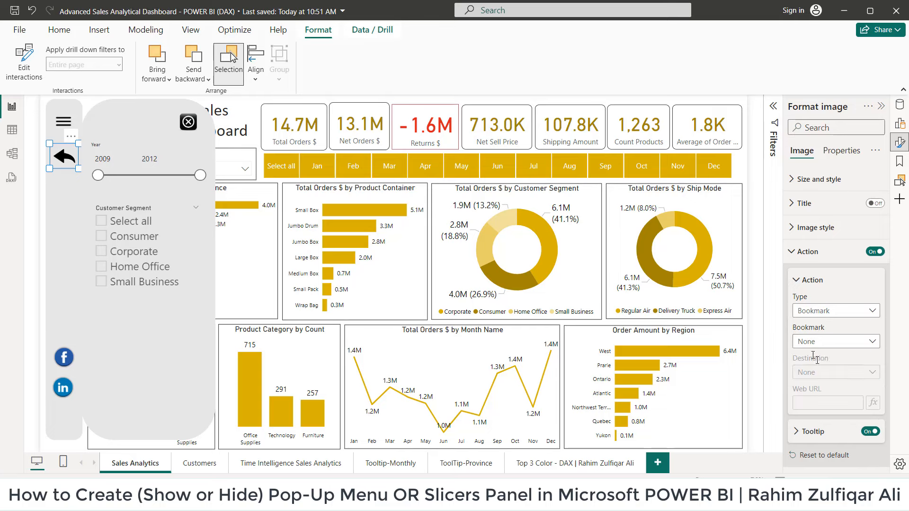
pyautogui.click(821, 341)
pyautogui.click(814, 385)
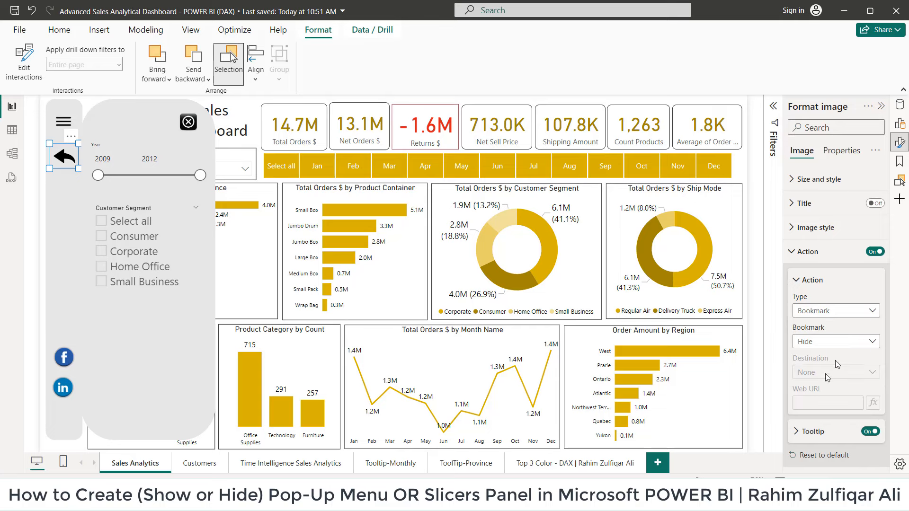
# Turn on the close icon's action with type Bookmark and bookmark Hide, and collapse the Format pane.
pyautogui.click(191, 124)
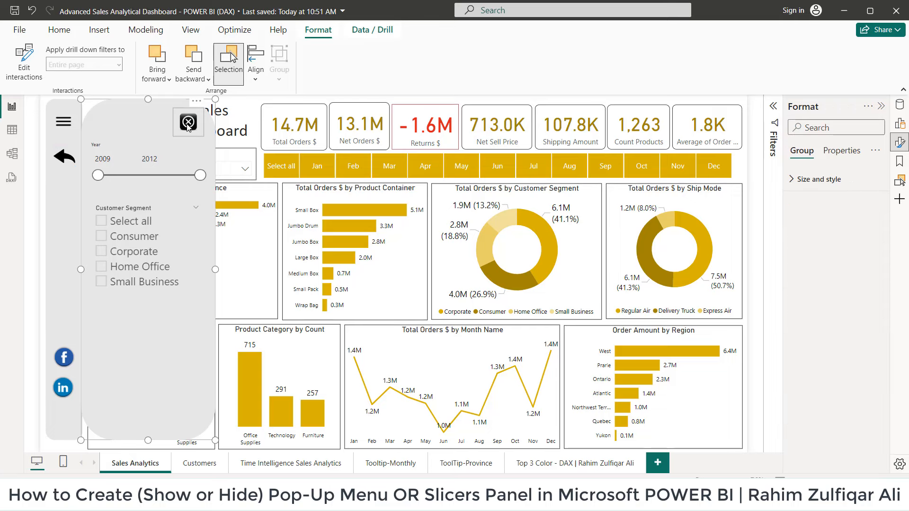
pyautogui.click(189, 122)
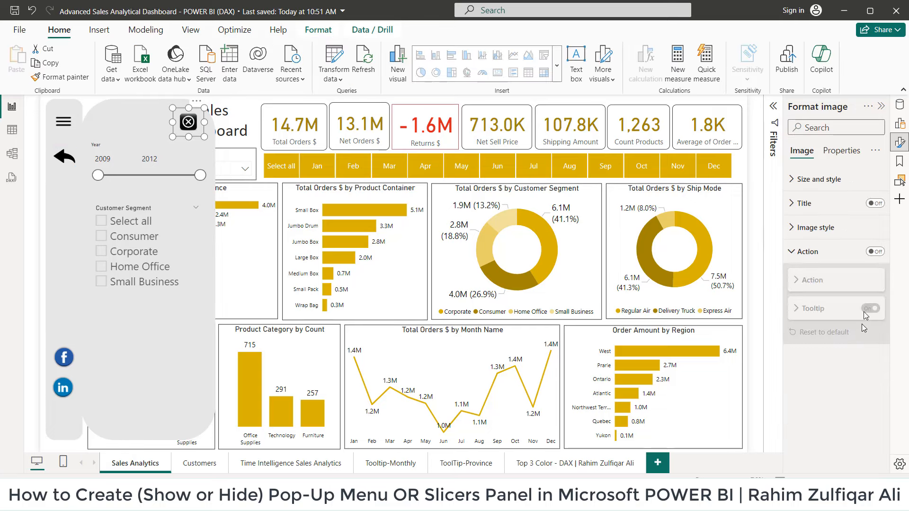
pyautogui.click(874, 251)
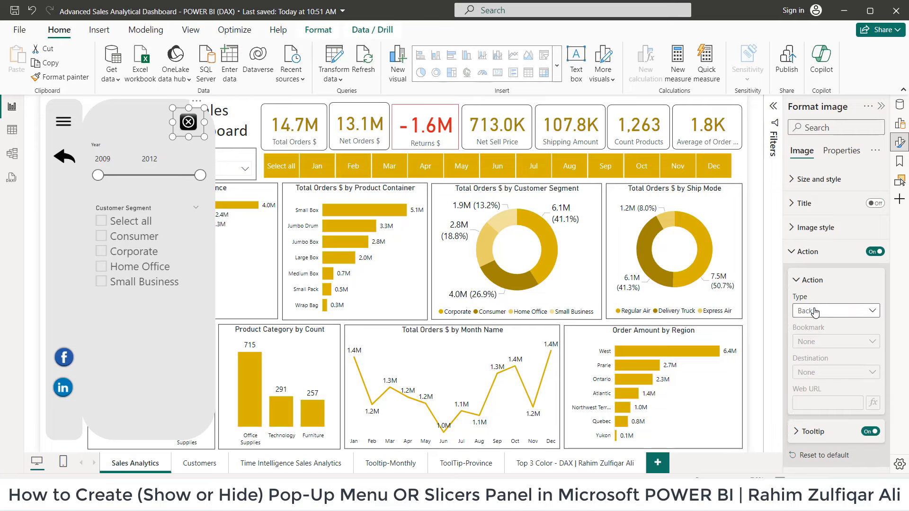
pyautogui.click(835, 310)
pyautogui.click(822, 340)
pyautogui.click(823, 341)
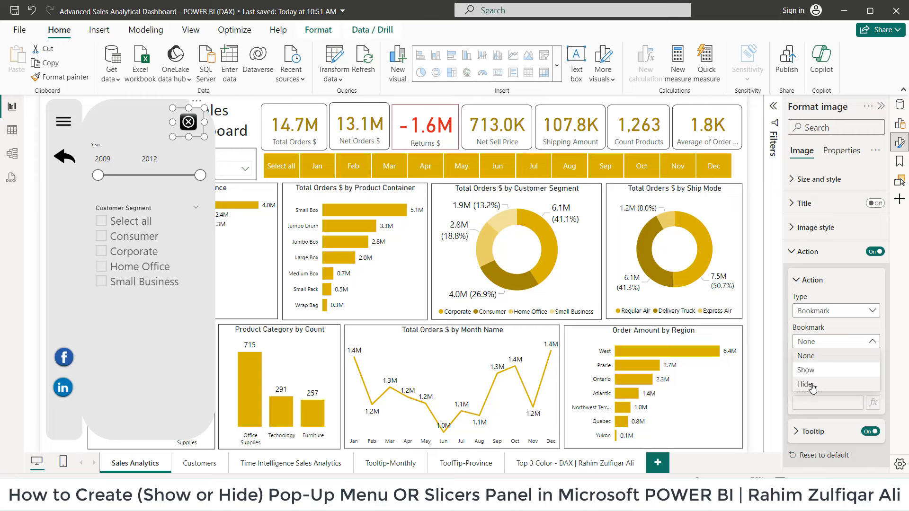
pyautogui.click(811, 386)
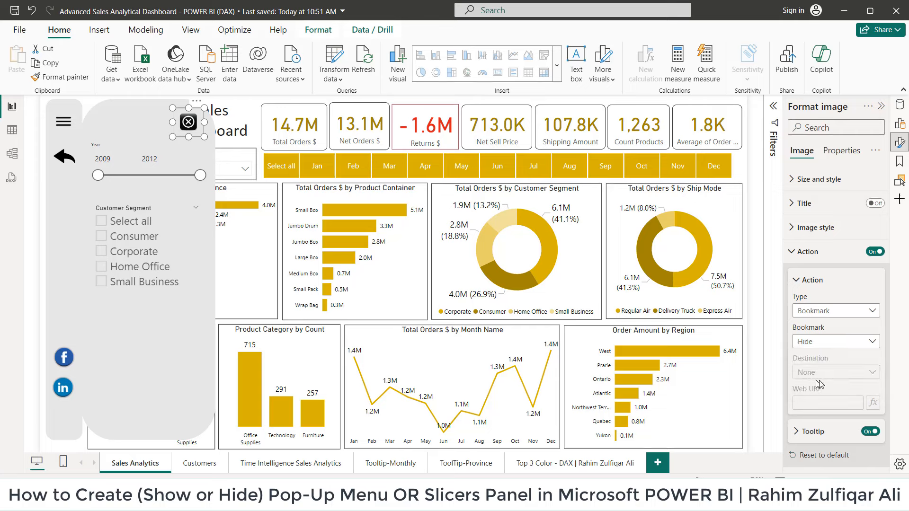
pyautogui.click(45, 320)
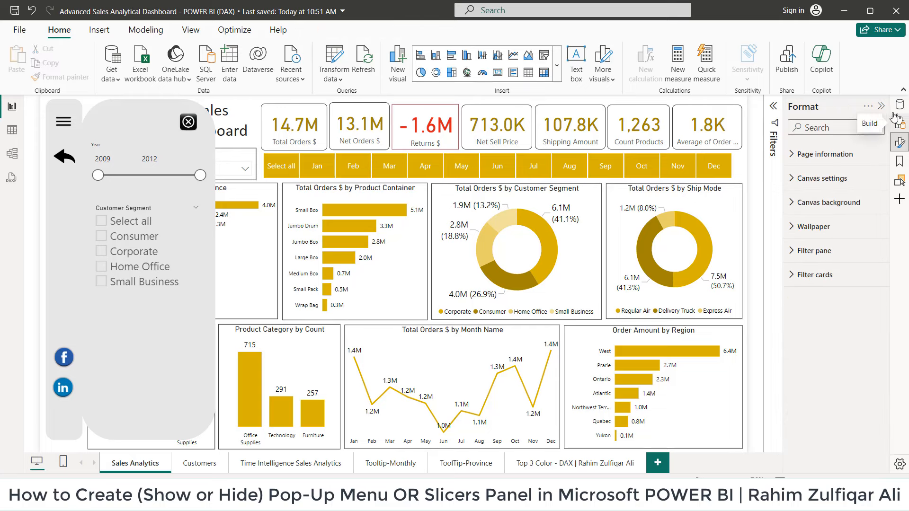
pyautogui.click(881, 106)
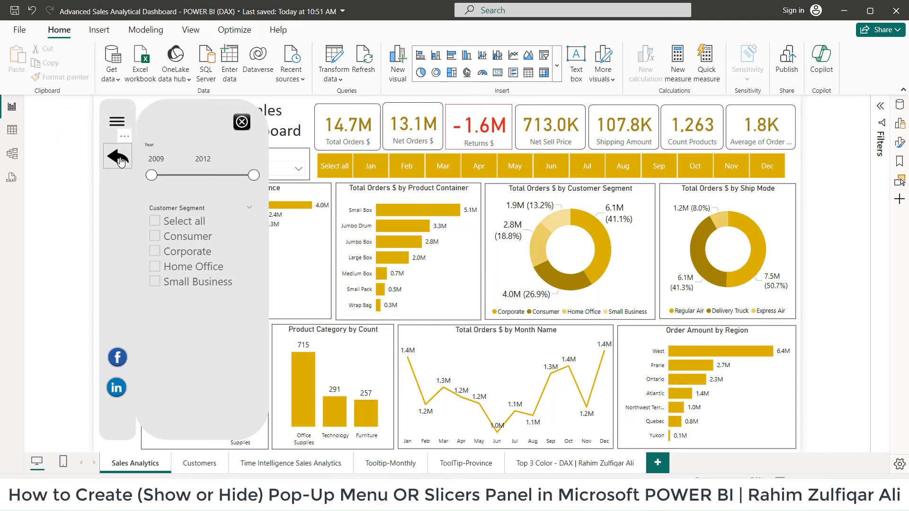
# Test the pop-up panel by repeatedly following the back arrow and menu icon links, finishing with the slicer panel shown.
pyautogui.keyDown('ctrl'); pyautogui.click(119, 158); pyautogui.keyUp('ctrl')
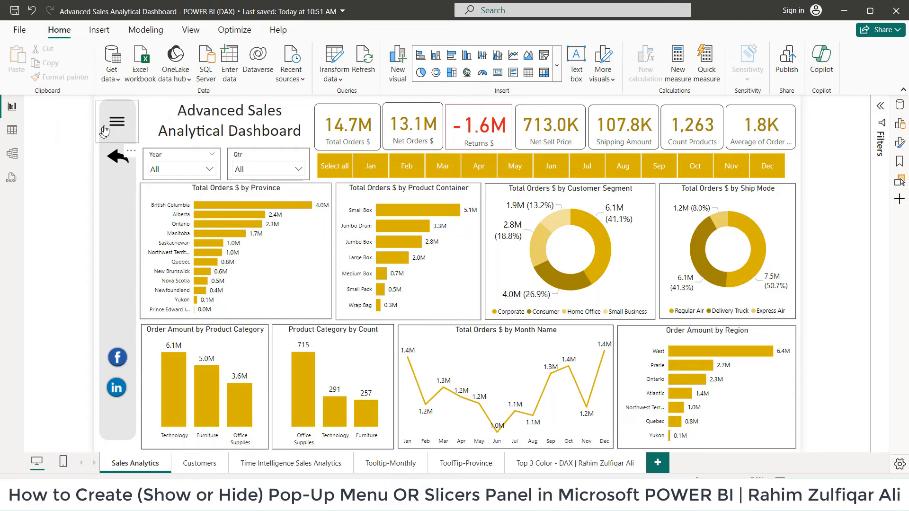
pyautogui.keyDown('ctrl'); pyautogui.click(116, 122); pyautogui.keyUp('ctrl')
pyautogui.keyDown('ctrl'); pyautogui.click(119, 161); pyautogui.keyUp('ctrl')
pyautogui.keyDown('ctrl'); pyautogui.click(117, 121); pyautogui.keyUp('ctrl')
pyautogui.keyDown('ctrl'); pyautogui.click(118, 158); pyautogui.keyUp('ctrl')
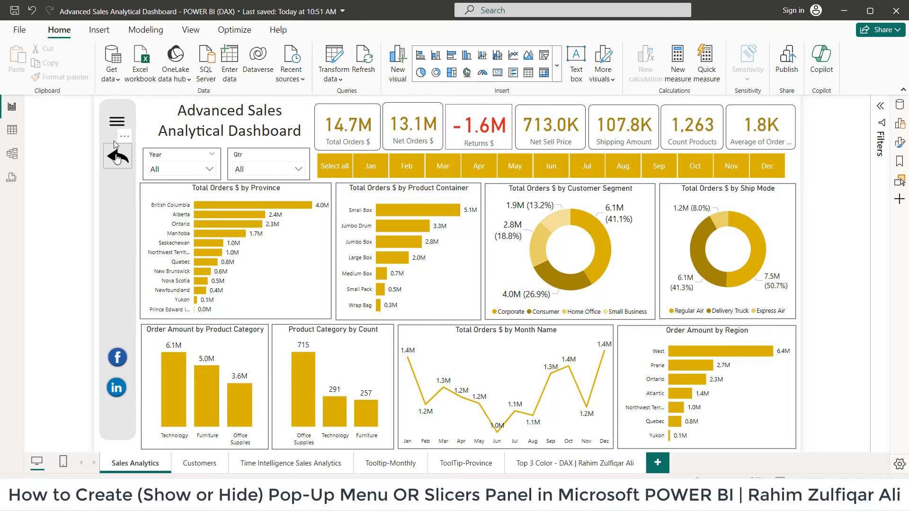
pyautogui.keyDown('ctrl'); pyautogui.click(117, 122); pyautogui.keyUp('ctrl')
pyautogui.keyDown('ctrl'); pyautogui.click(118, 159); pyautogui.keyUp('ctrl')
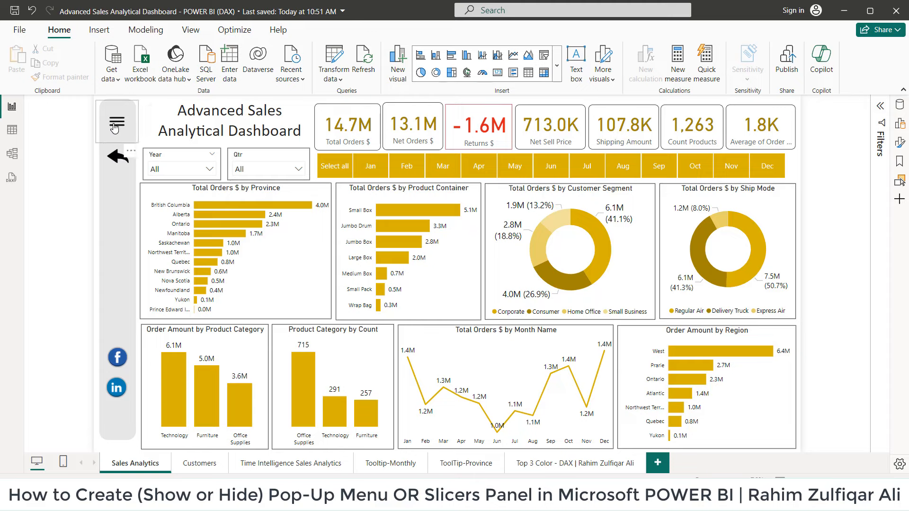
pyautogui.keyDown('ctrl'); pyautogui.click(117, 121); pyautogui.keyUp('ctrl')
pyautogui.keyDown('ctrl'); pyautogui.click(120, 163); pyautogui.keyUp('ctrl')
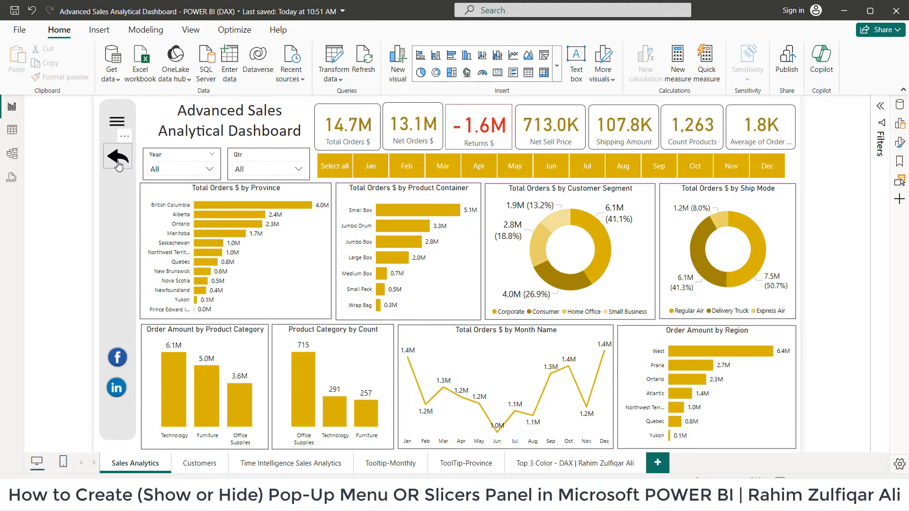
pyautogui.keyDown('ctrl'); pyautogui.click(110, 125); pyautogui.keyUp('ctrl')
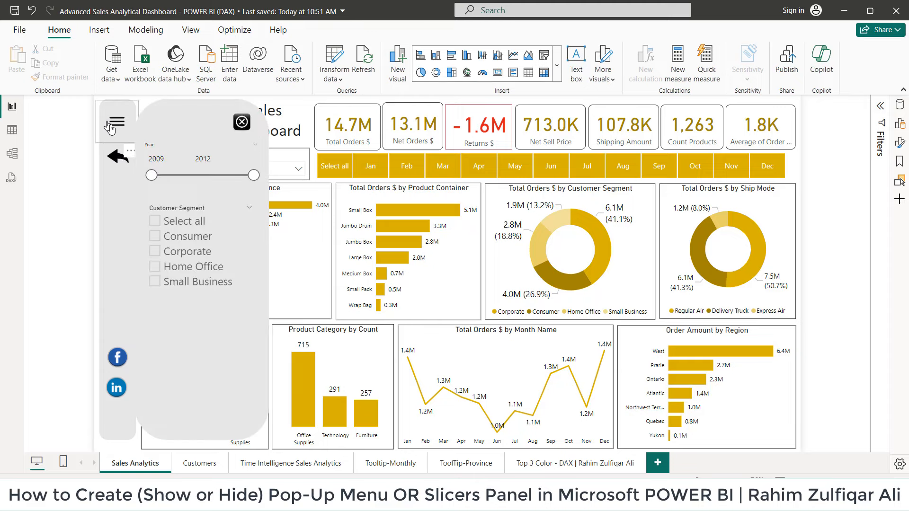
pyautogui.keyDown('ctrl'); pyautogui.click(118, 158); pyautogui.keyUp('ctrl')
pyautogui.keyDown('ctrl'); pyautogui.click(113, 133); pyautogui.keyUp('ctrl')
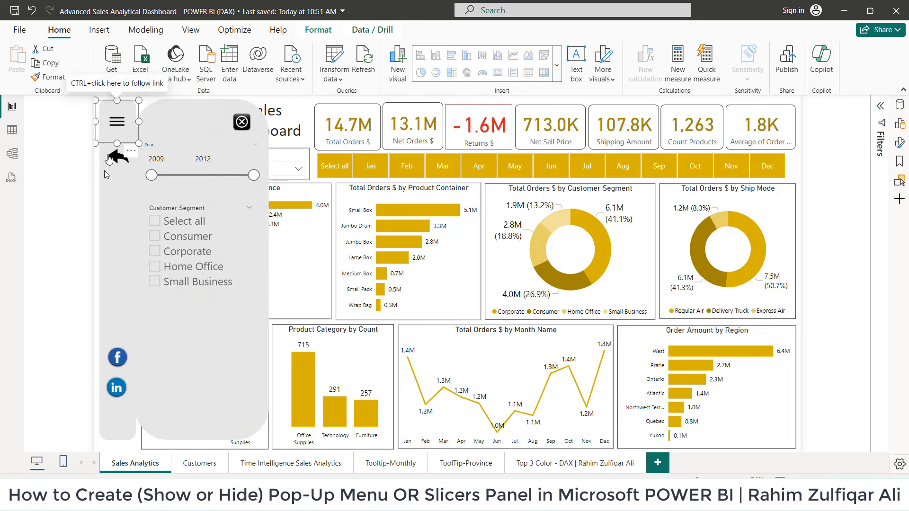
# Select the LinkedIn icon, copy the LinkedIn profile's web address from the browser and return to Power BI Desktop.
pyautogui.keyDown('ctrl'); pyautogui.click(118, 394); pyautogui.keyUp('ctrl')
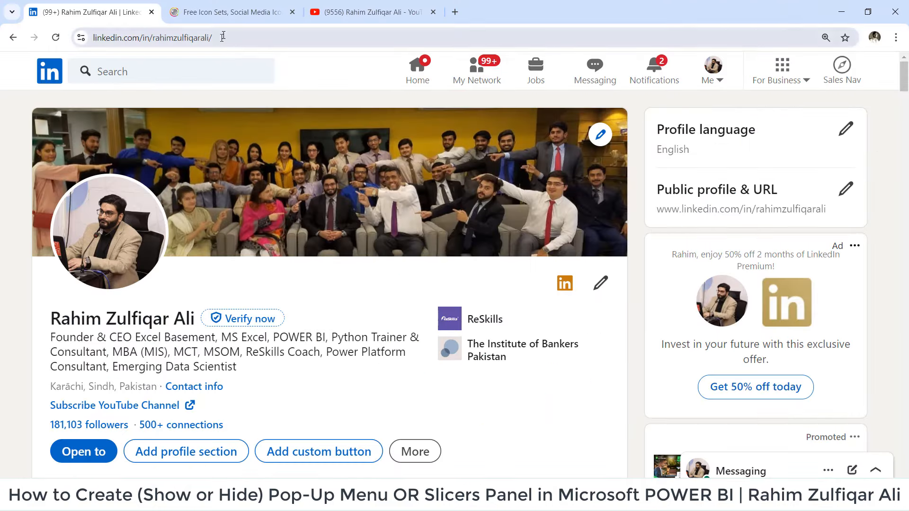
pyautogui.click(193, 38)
pyautogui.rightClick(193, 37)
pyautogui.click(232, 141)
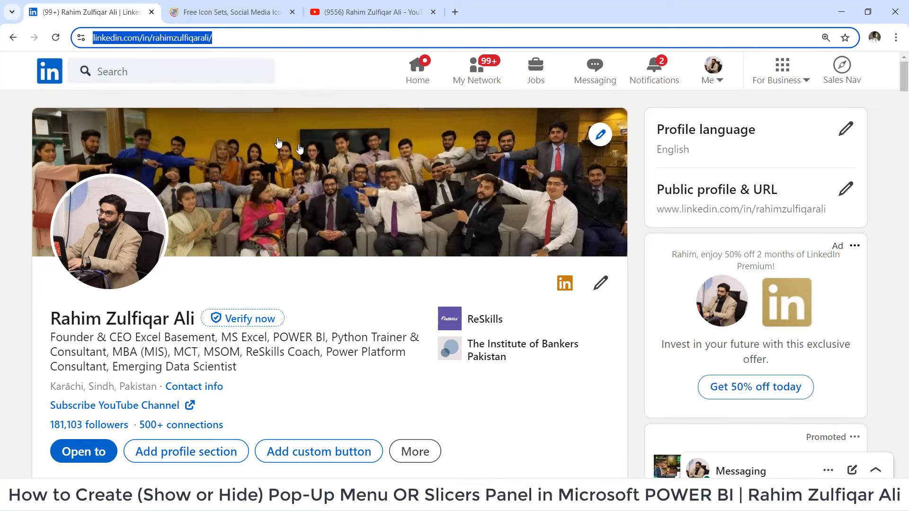
pyautogui.hotkey('alt', 'Tab')
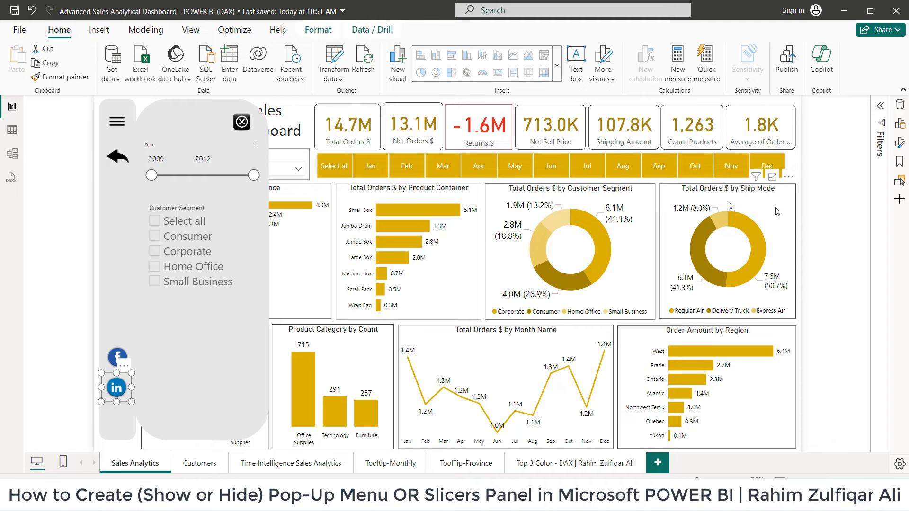
# Turn on the LinkedIn icon's action with type Web URL and paste the copied profile address as its link.
pyautogui.click(124, 366)
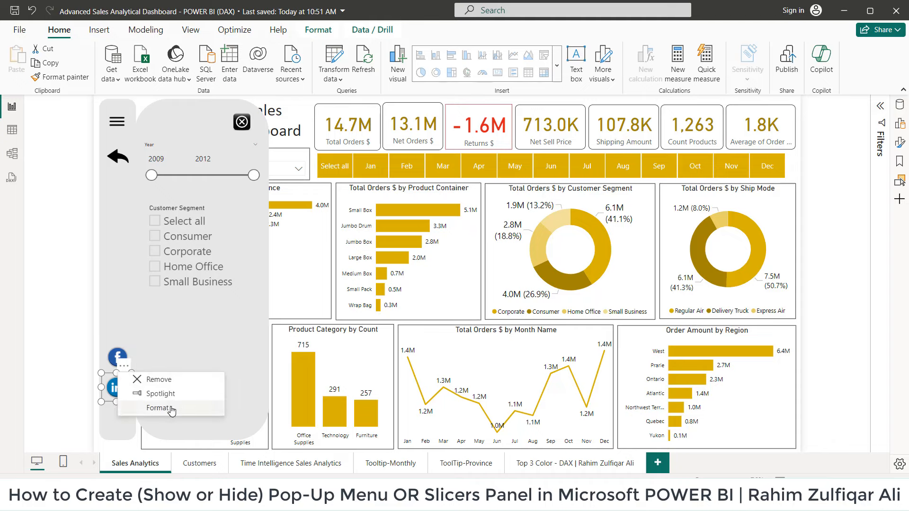
pyautogui.click(158, 408)
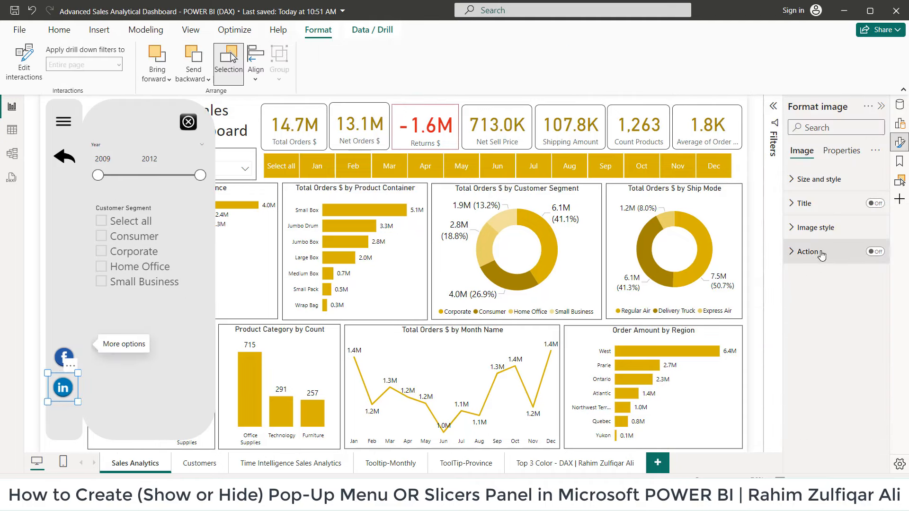
pyautogui.click(814, 251)
pyautogui.click(874, 252)
pyautogui.click(825, 310)
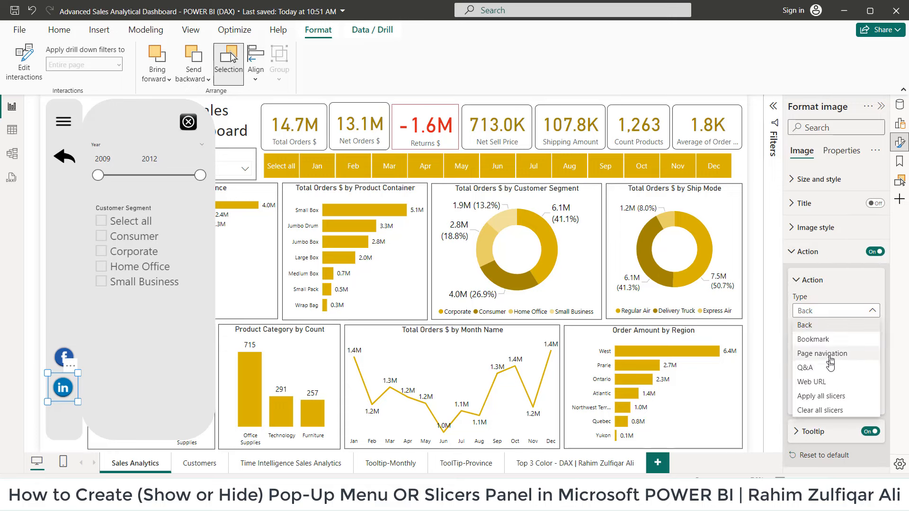
pyautogui.click(822, 383)
pyautogui.click(840, 401)
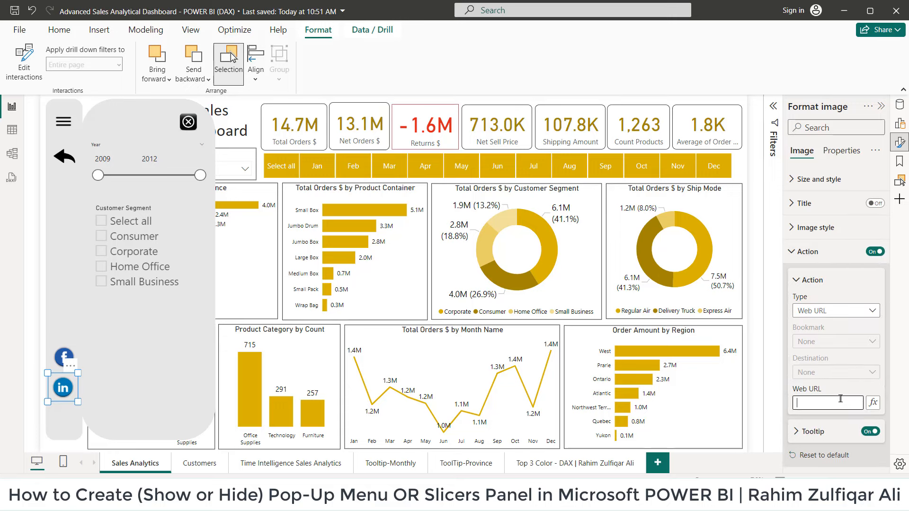
pyautogui.hotkey('ctrl', 'v')
pyautogui.click(45, 354)
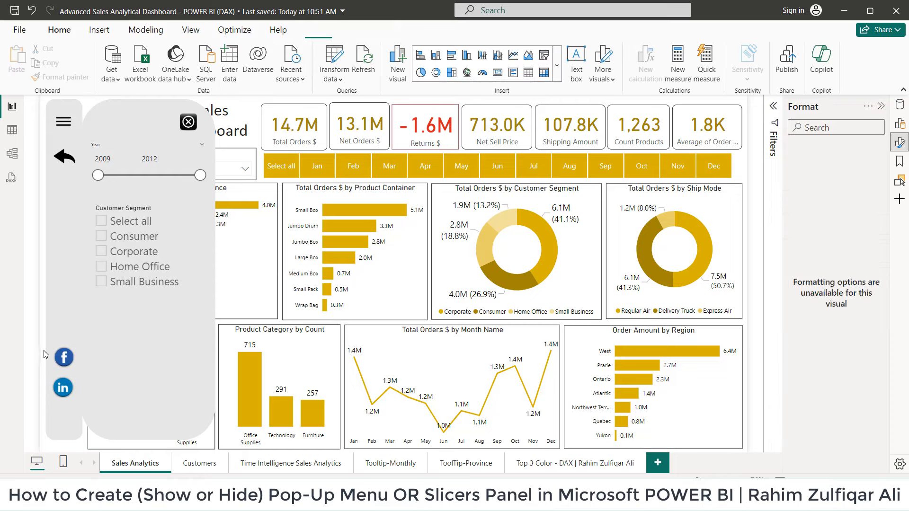
# Test the LinkedIn icon's link and view the open SoftIcons and YouTube channel pages before returning to Power BI Desktop.
pyautogui.keyDown('ctrl'); pyautogui.click(62, 388); pyautogui.keyUp('ctrl')
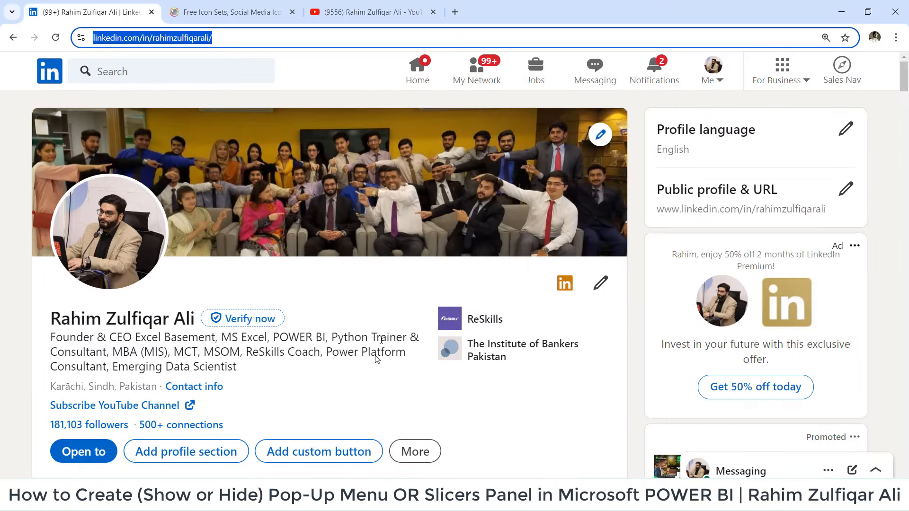
pyautogui.click(258, 17)
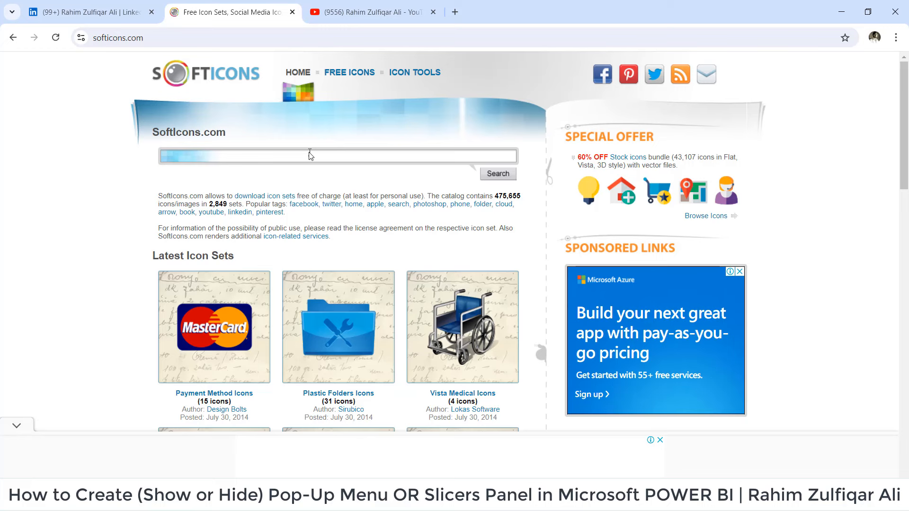
pyautogui.hotkey('ctrl', 'Tab')
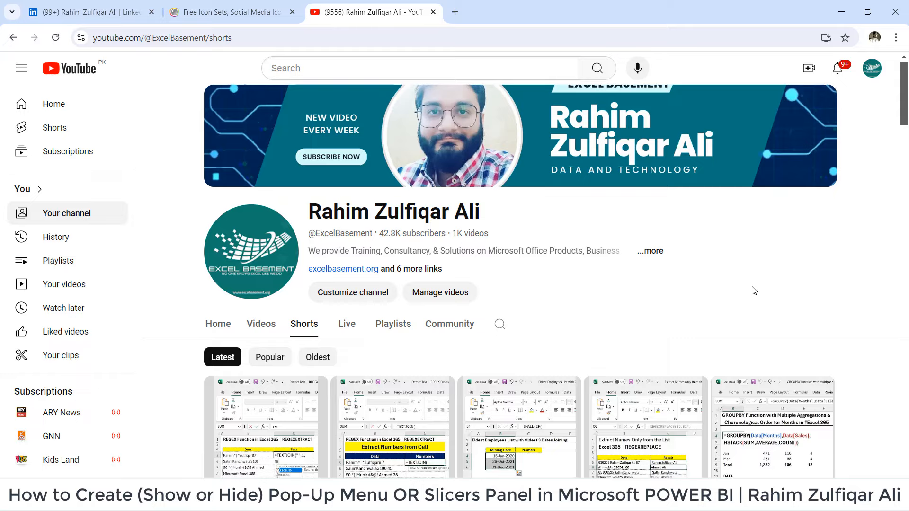
pyautogui.scroll(-20, 754, 291)
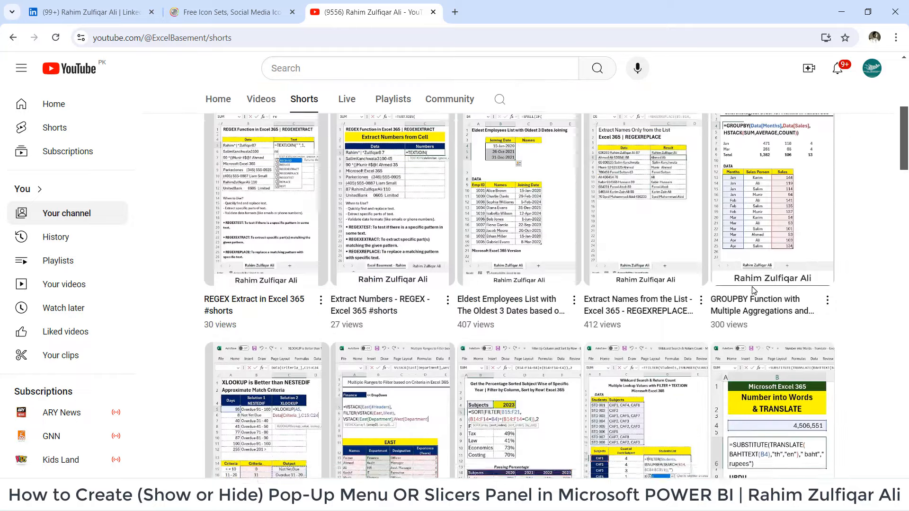
pyautogui.scroll(20, 754, 291)
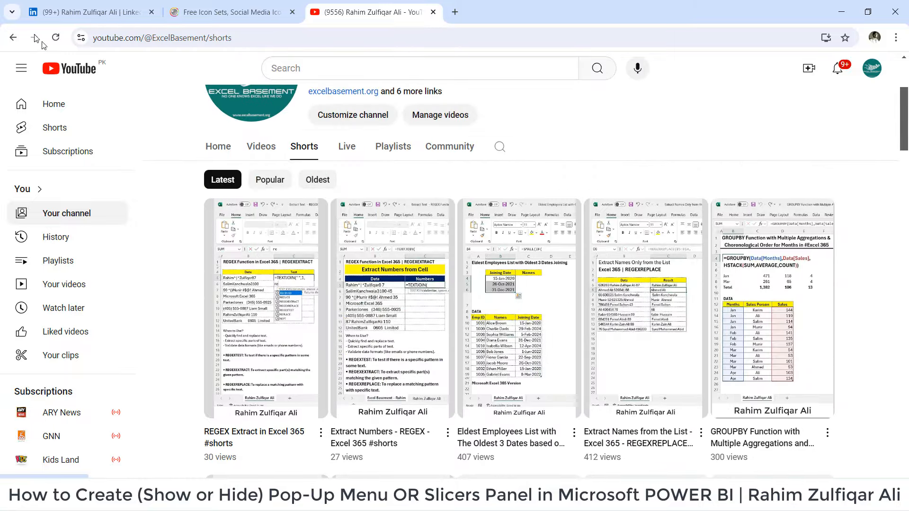
pyautogui.click(62, 7)
pyautogui.hotkey('alt', 'Tab')
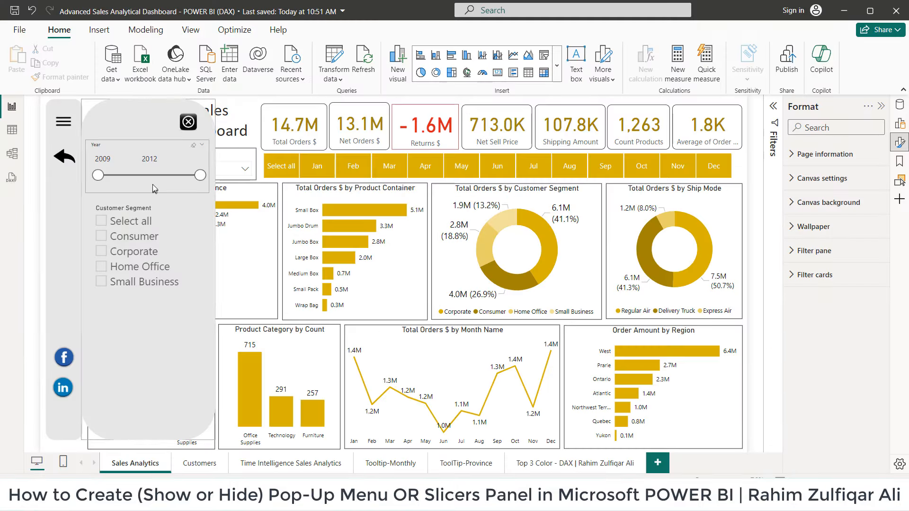